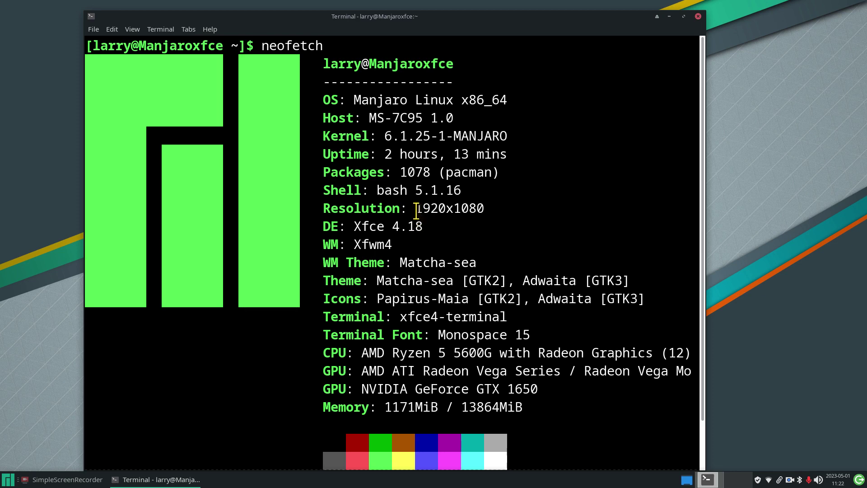
Review the screen resolution and the user and host line in the neofetch output, and close the terminal.
drag(415, 211, 487, 214)
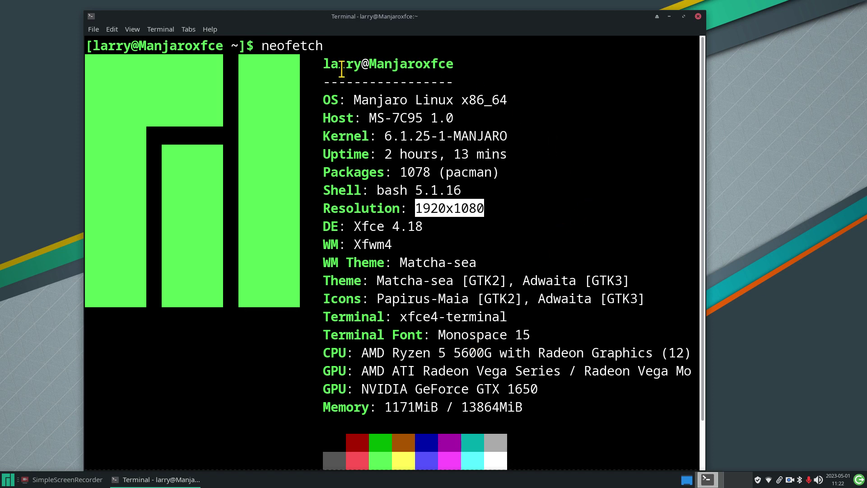
drag(322, 63, 491, 63)
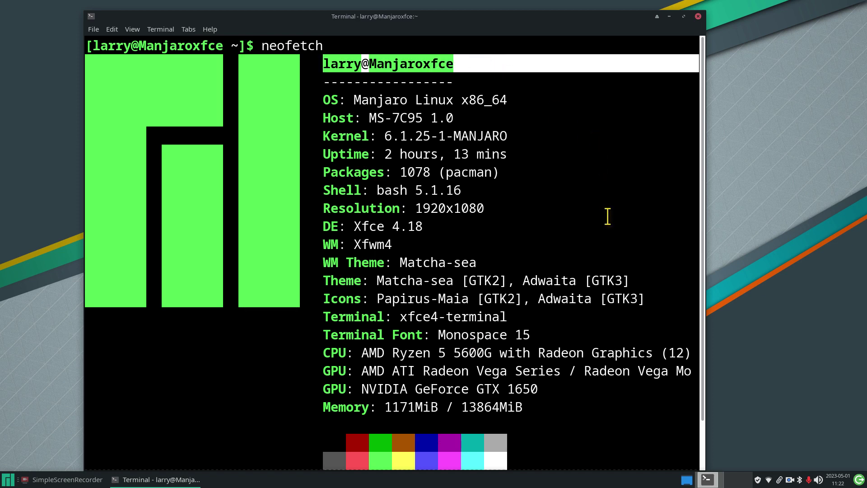
key(alt+F4)
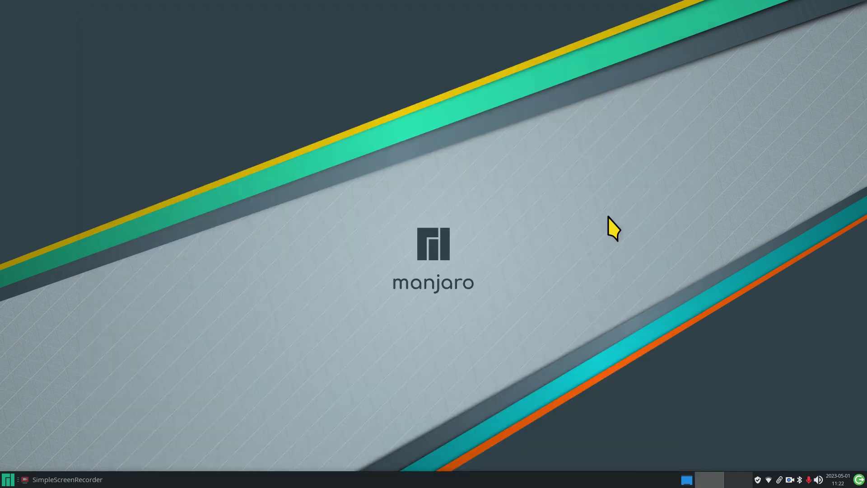
Open the application autostart list in the Session and Startup settings and select the DuelBackupDemo entry.
click(8, 479)
click(202, 211)
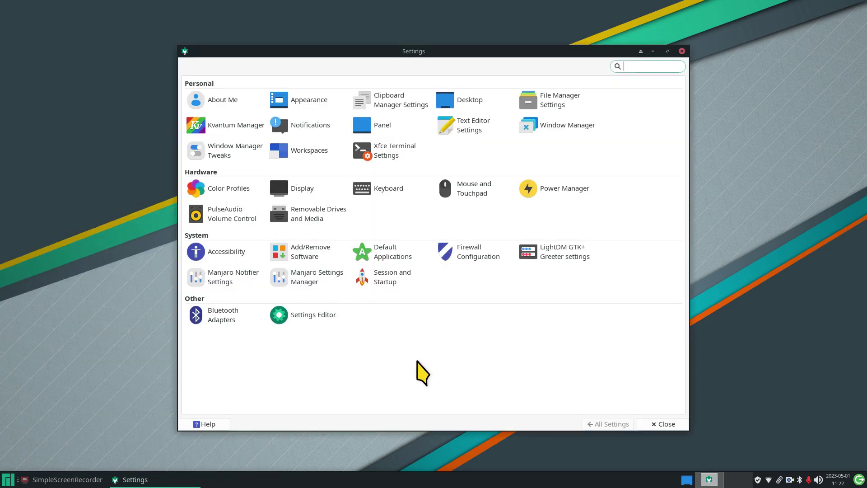
click(387, 283)
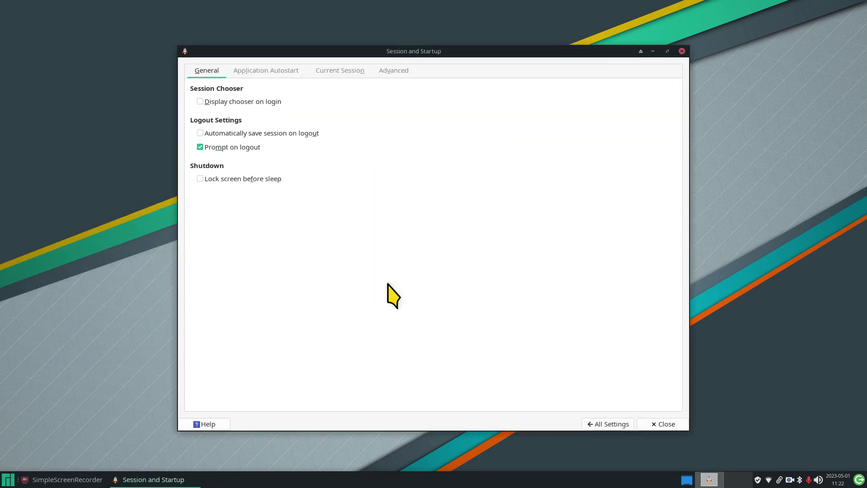
click(257, 72)
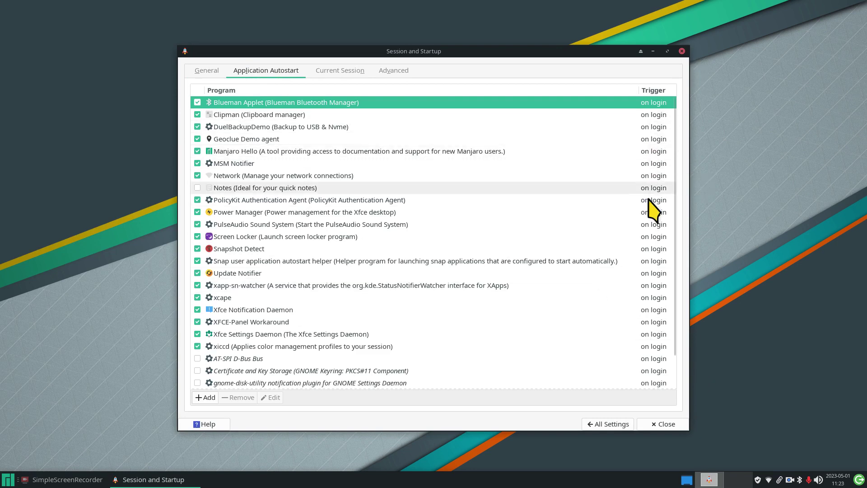
click(273, 127)
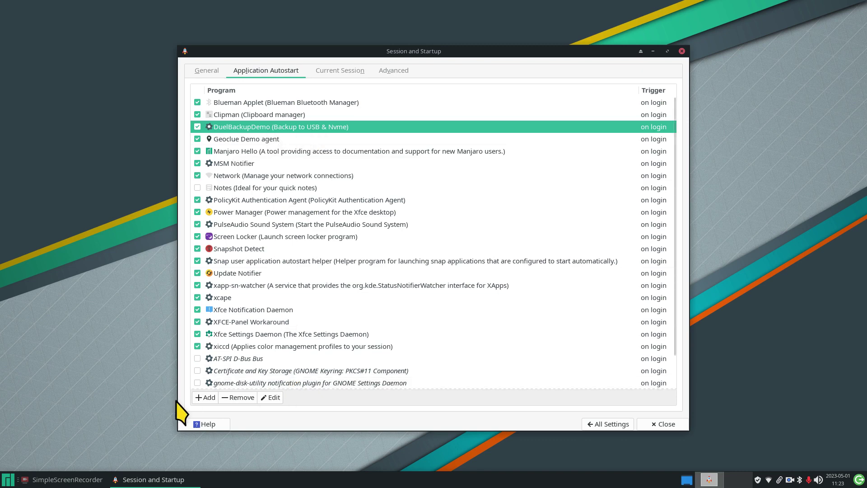
Examine the fields and trigger options for adding an autostart application, and close the form without adding one.
click(204, 398)
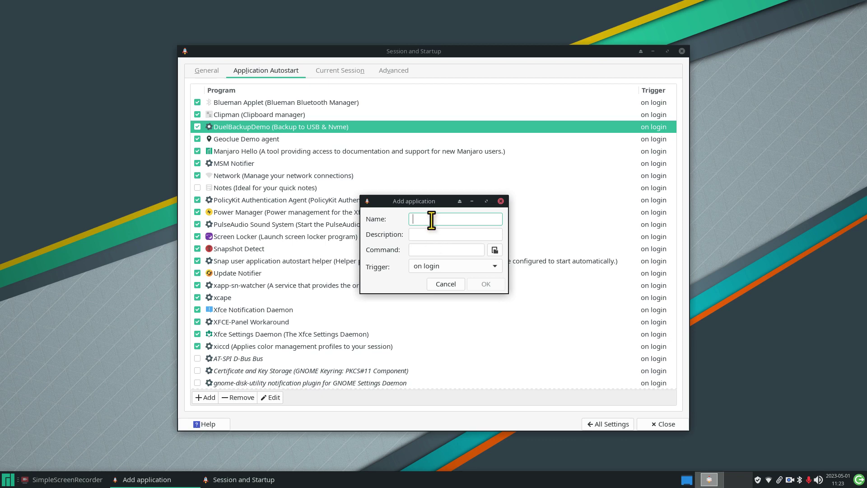
click(437, 233)
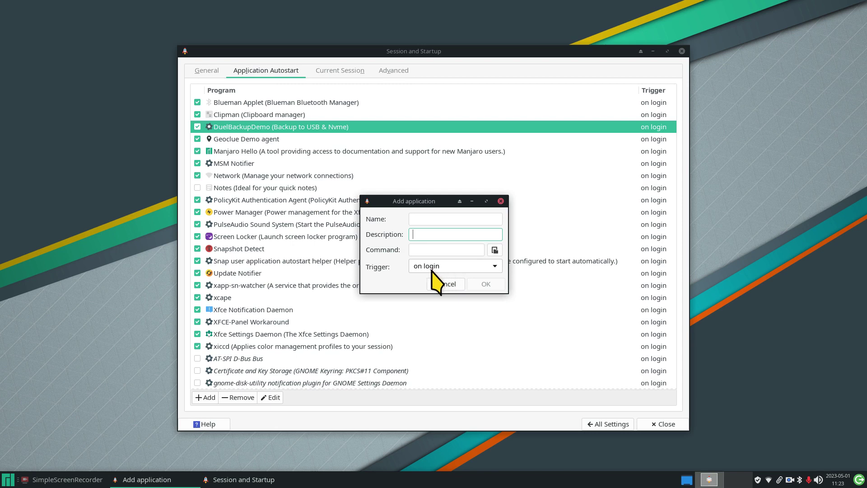
click(477, 267)
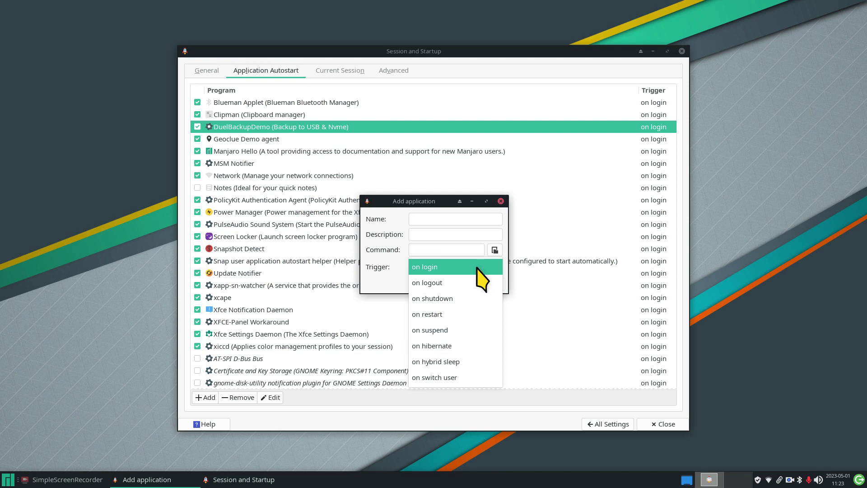
click(546, 218)
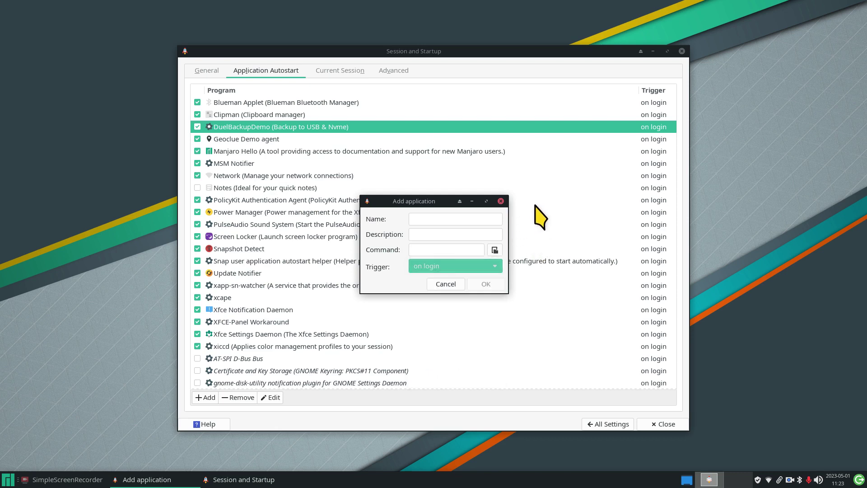
click(500, 201)
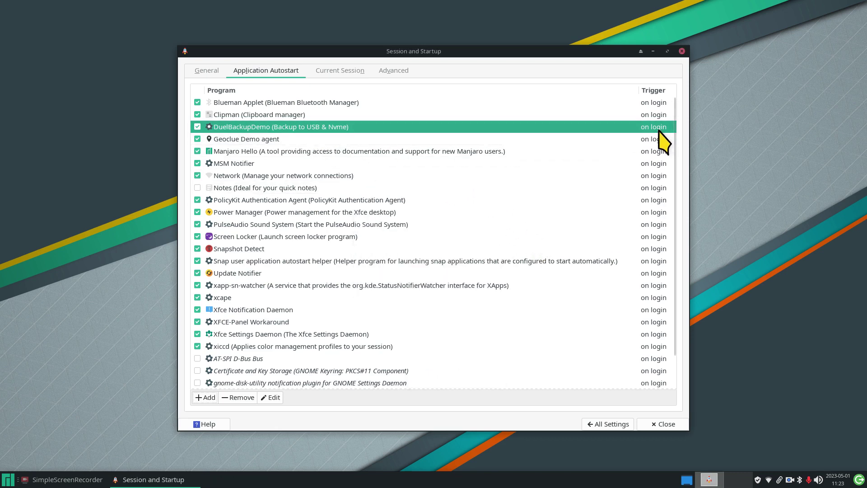
Inspect the full command path of the DuelBackupDemo autostart entry without changing it, and close the Session and Startup settings.
mouse_move(658, 128)
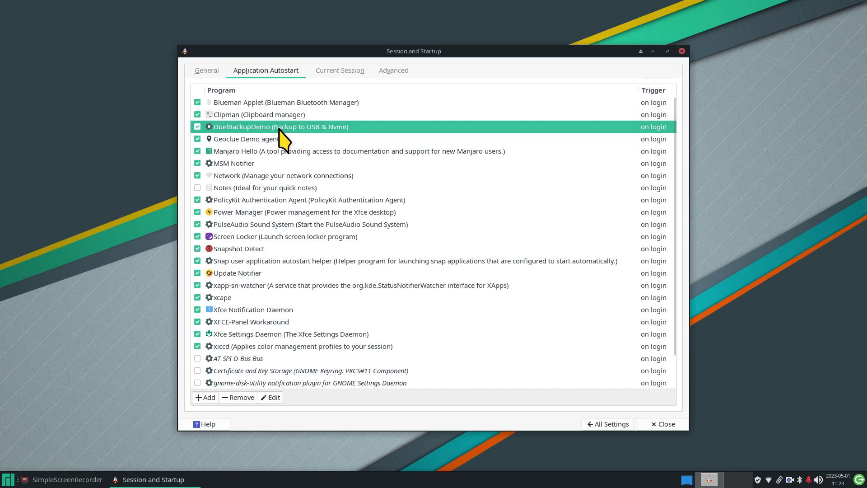
click(273, 398)
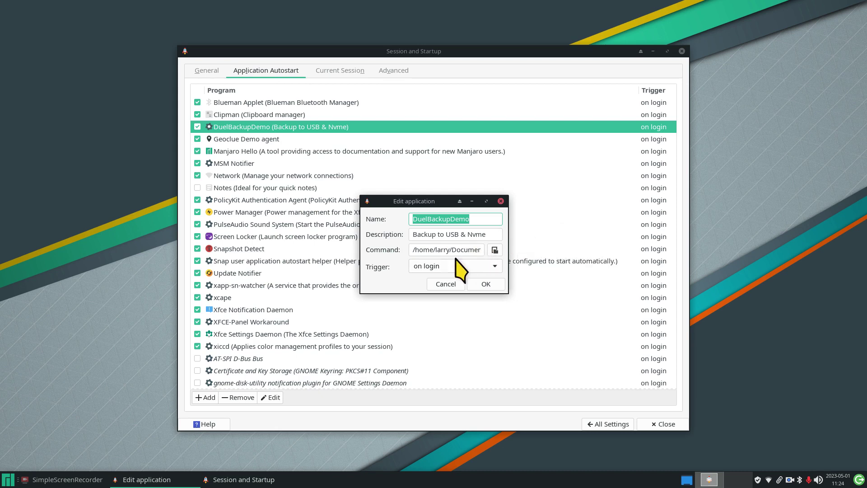
click(476, 249)
key(Right)
key(Right)
key(Right)
key(Right)
key(Right)
key(Right)
key(Right)
key(Right)
key(Right)
key(Right)
key(Right)
key(Right)
key(Right)
key(Right)
key(Right)
key(Right)
key(Right)
key(Right)
key(Right)
key(Right)
key(Right)
key(Right)
key(Right)
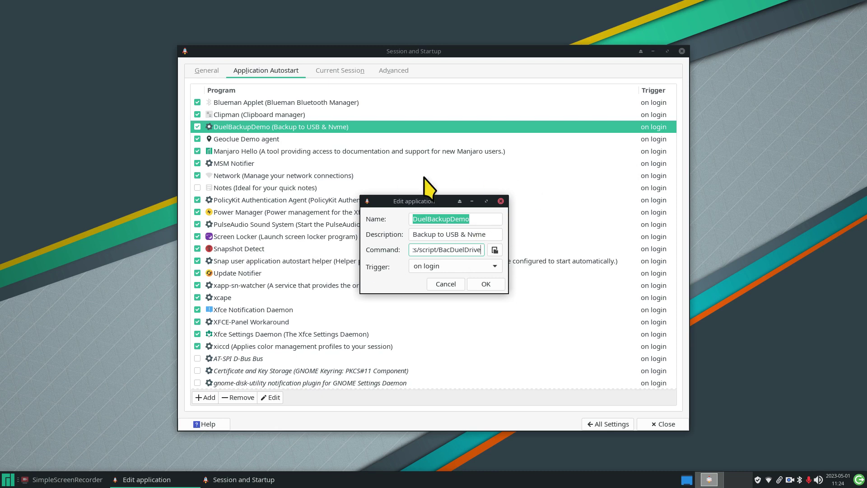
click(442, 286)
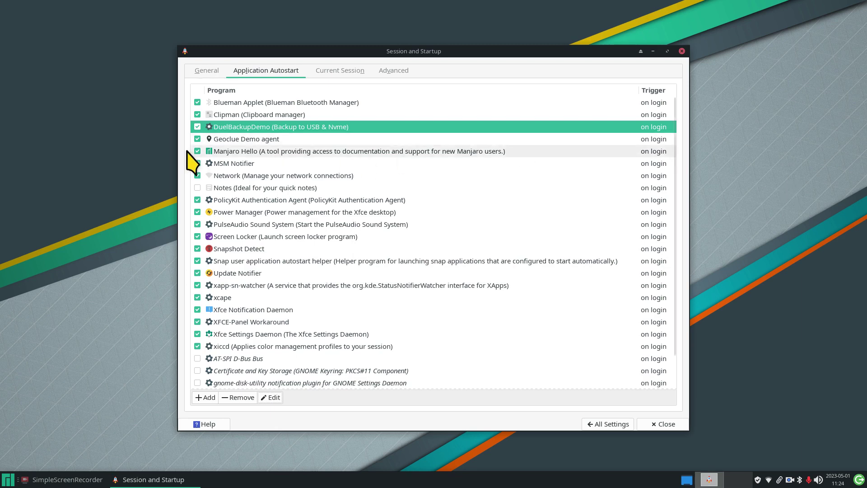
click(197, 126)
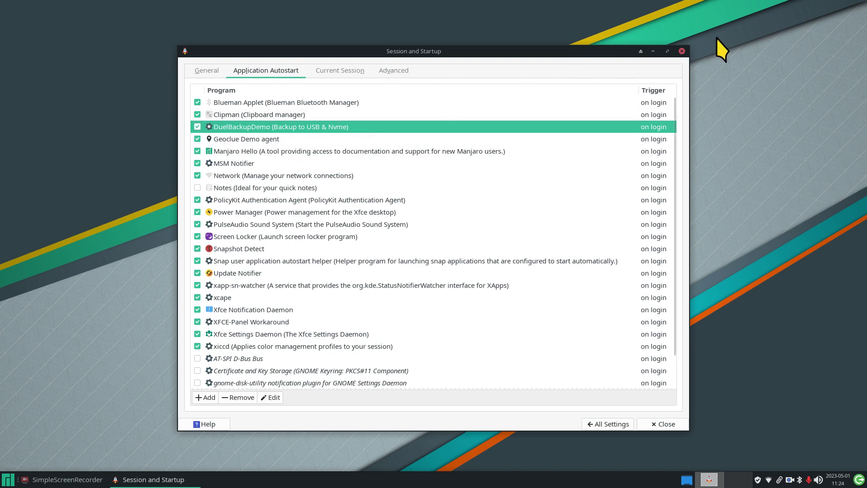
click(682, 51)
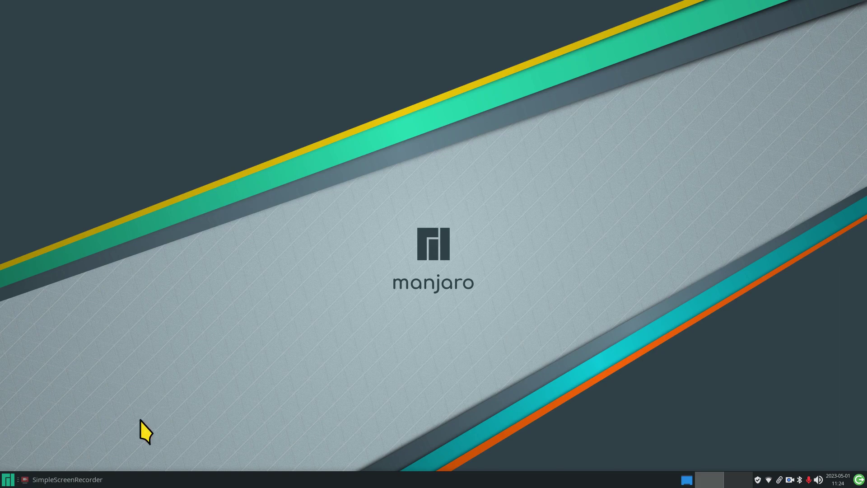
Open the file manager, move its window aside, and view the Documents folder in the home directory.
click(8, 479)
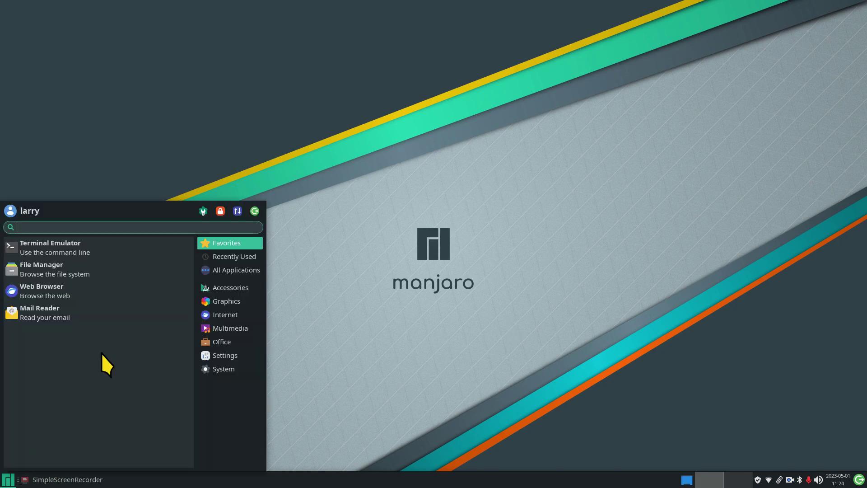
click(105, 262)
drag(538, 143, 733, 90)
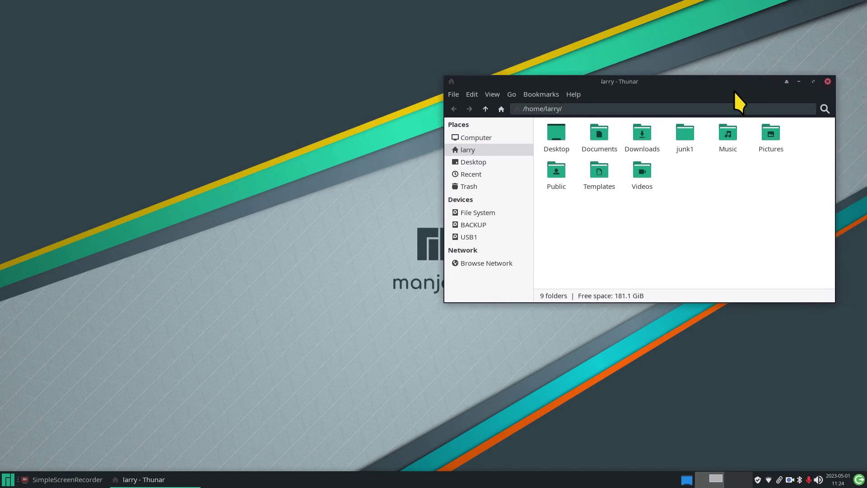
double_click(604, 137)
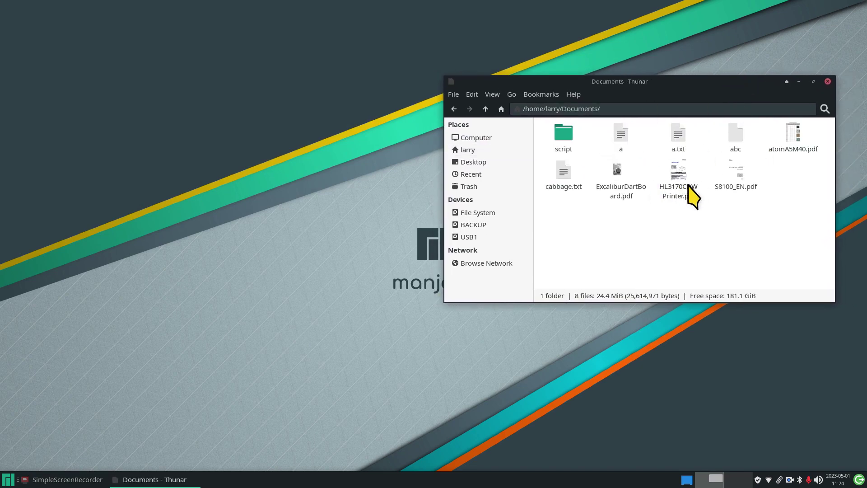
Delete the HelloWorld folder from the Pictures folder in the home directory.
key(alt+Left)
double_click(768, 136)
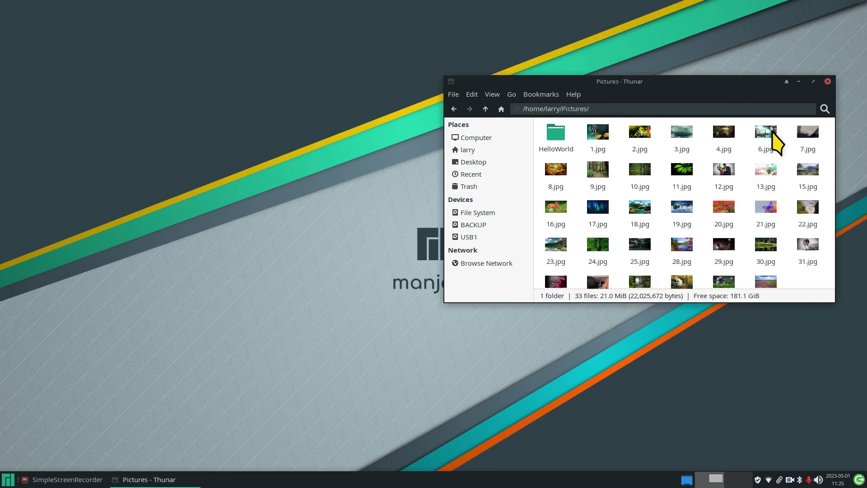
click(560, 144)
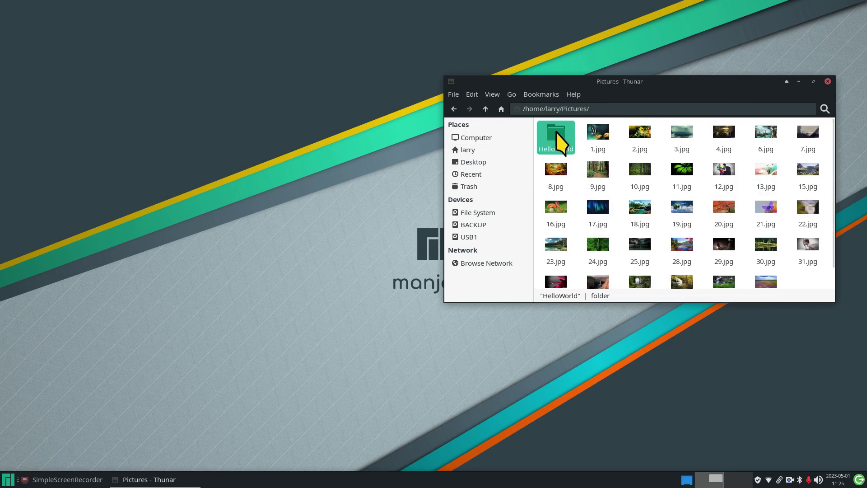
key(Delete)
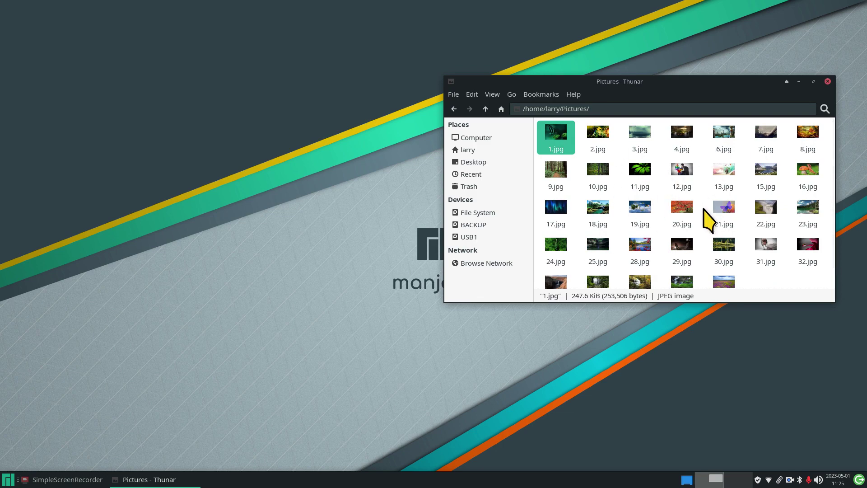
Compare the folders and storage space on the BACKUP and USB1 drives.
click(484, 225)
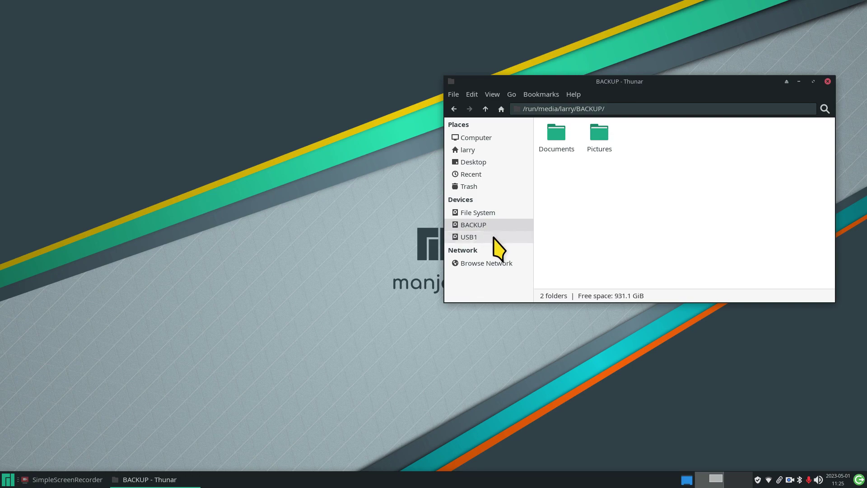
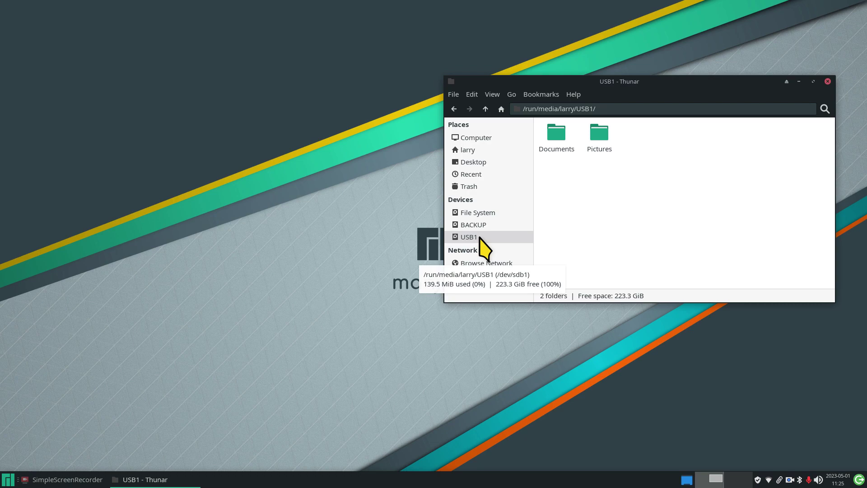
click(491, 226)
click(492, 244)
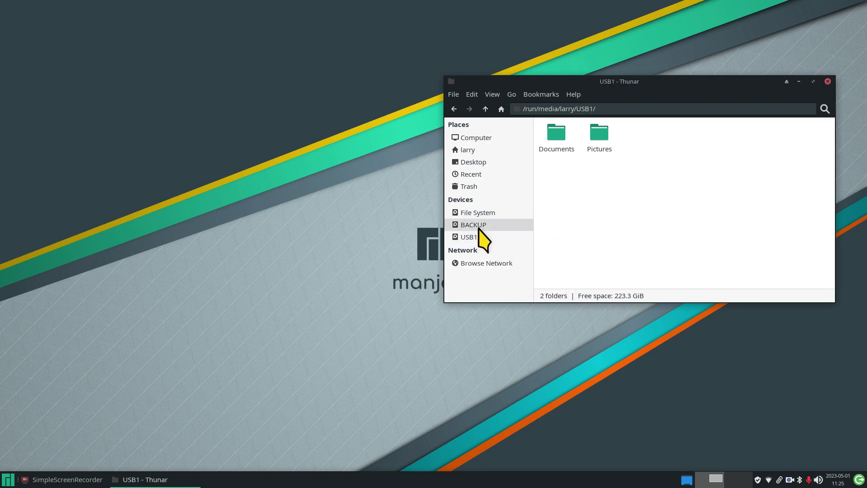
click(479, 228)
click(477, 237)
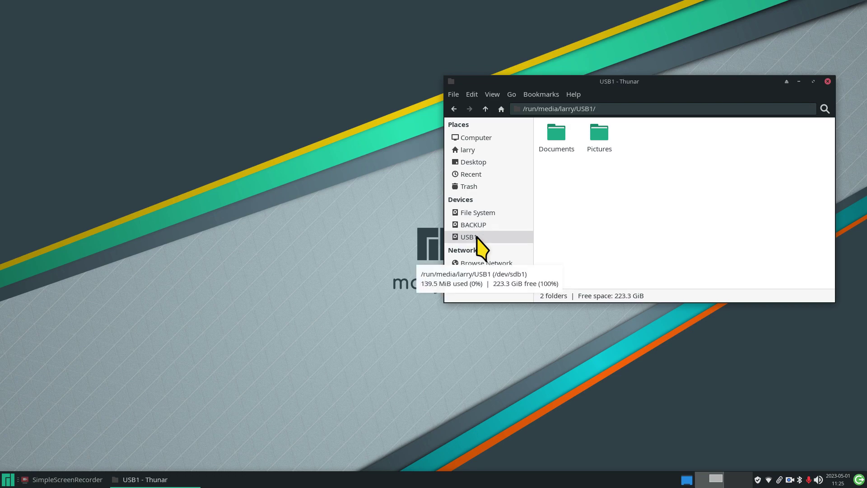
drag(676, 80, 592, 74)
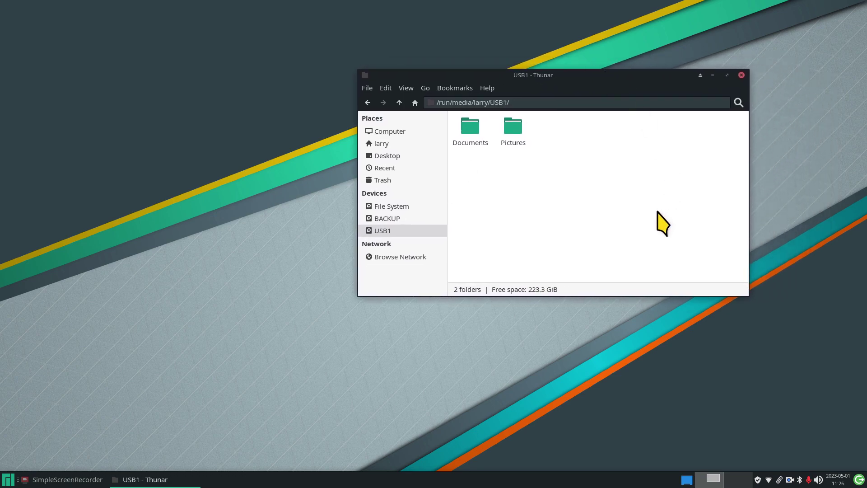
click(408, 219)
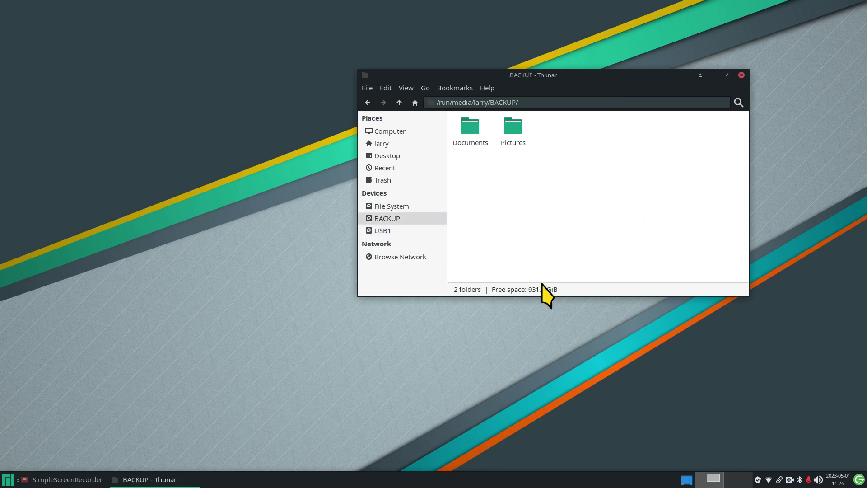
click(383, 232)
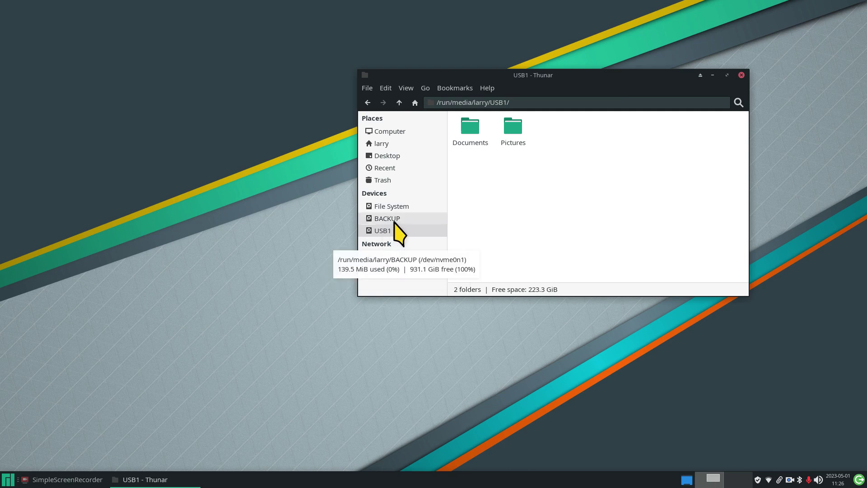
Delete the Documents and Pictures folders from the BACKUP drive.
click(394, 220)
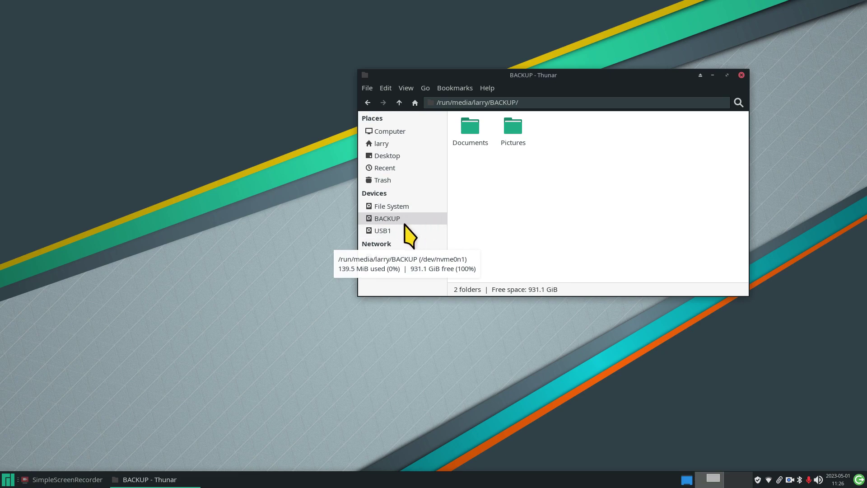
drag(567, 130, 466, 159)
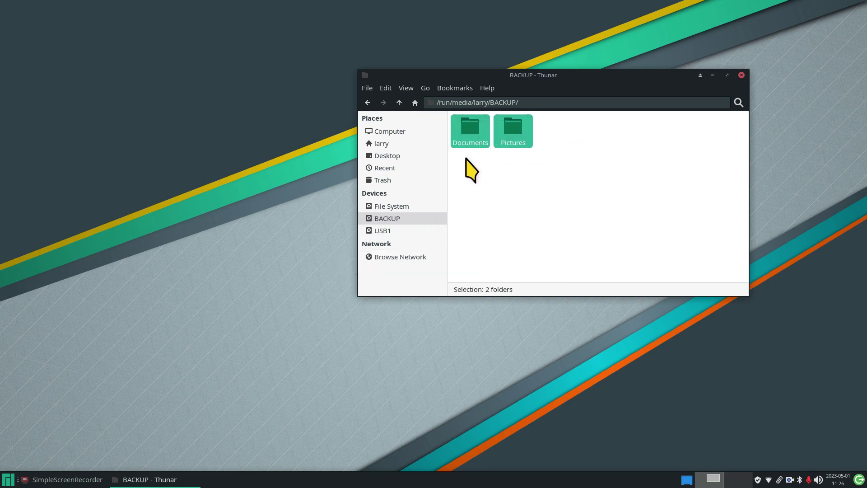
key(Delete)
Delete the Documents and Pictures folders from the USB1 drive and check the BACKUP drive's contents.
click(424, 230)
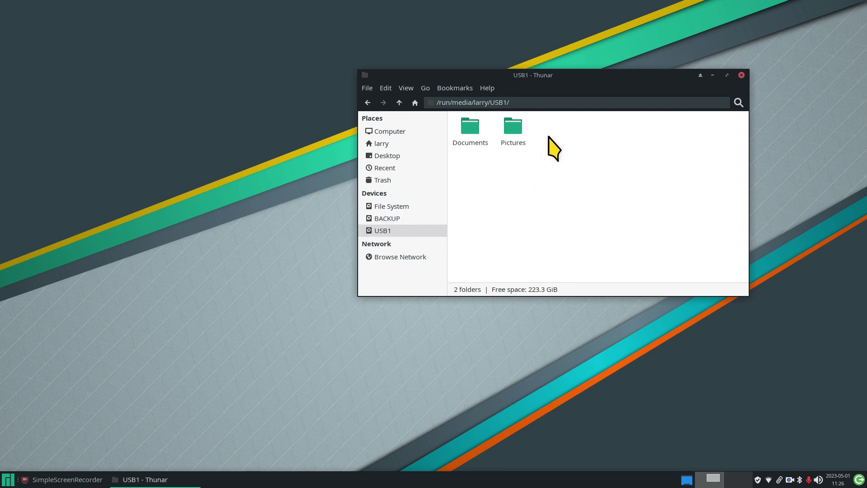
drag(550, 124, 482, 150)
key(Delete)
click(409, 218)
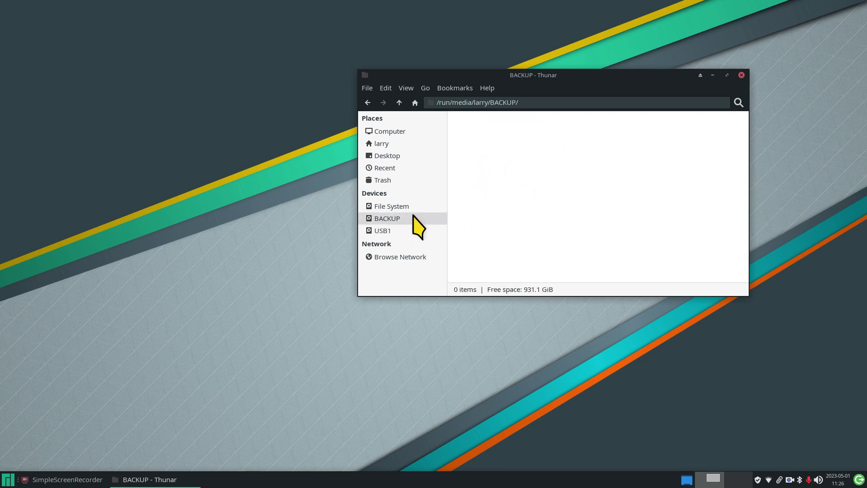
Check the USB1 and BACKUP drives, and open the BacDuelDrive script from the script folder in Documents for reading.
click(405, 231)
click(413, 219)
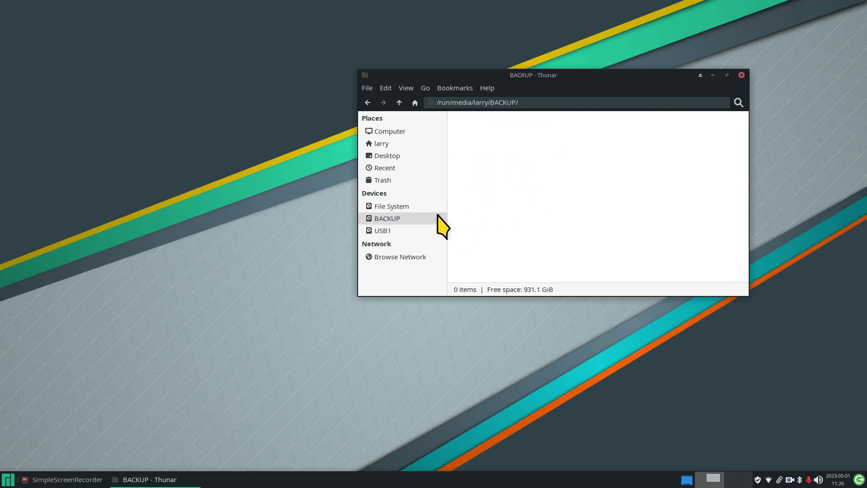
click(414, 143)
drag(571, 75, 692, 77)
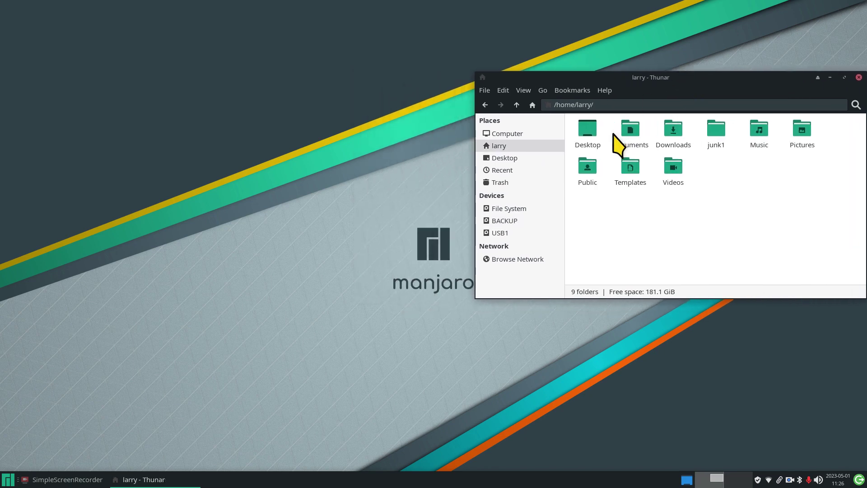
double_click(630, 131)
double_click(590, 132)
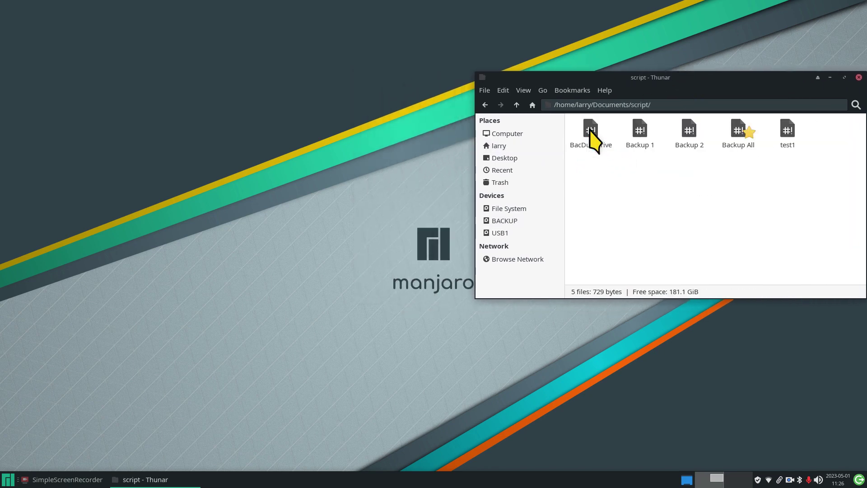
double_click(590, 131)
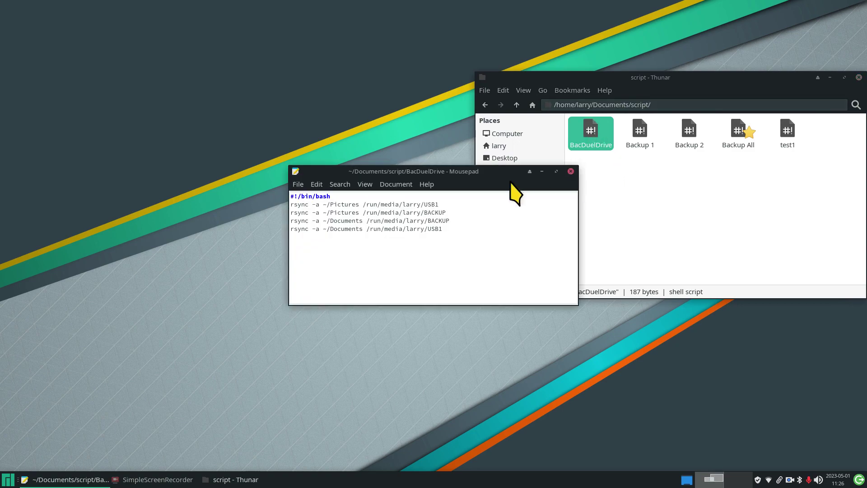
drag(471, 173, 636, 213)
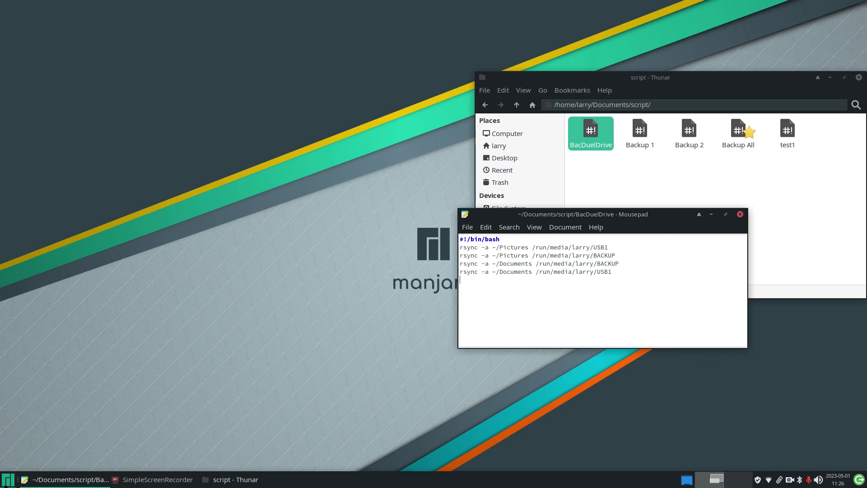
Look up the Timeshift system restore utility in the application launcher without starting it.
click(7, 480)
text(ti)
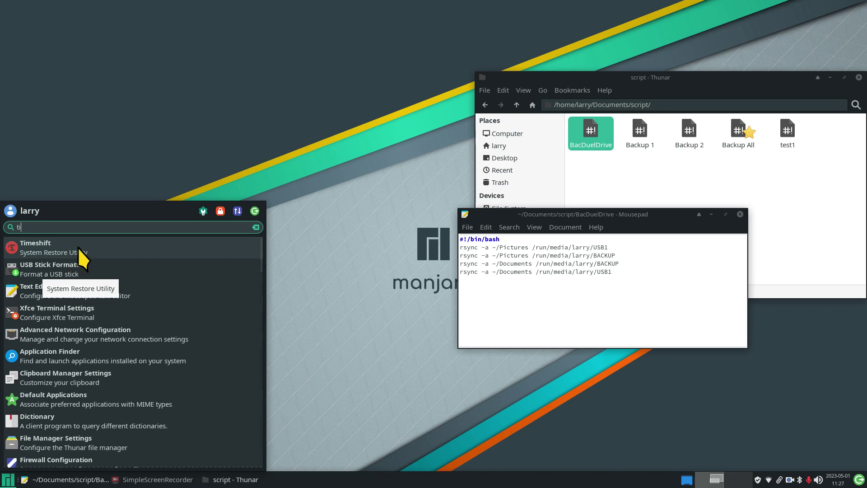
click(650, 324)
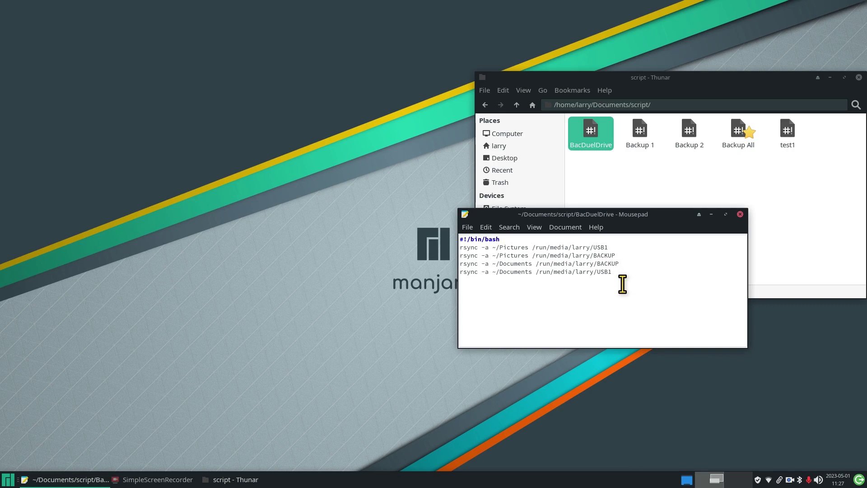
Close the BacDuelDrive script and check the contents and space usage of the BACKUP and USB1 drives.
drag(570, 214, 579, 265)
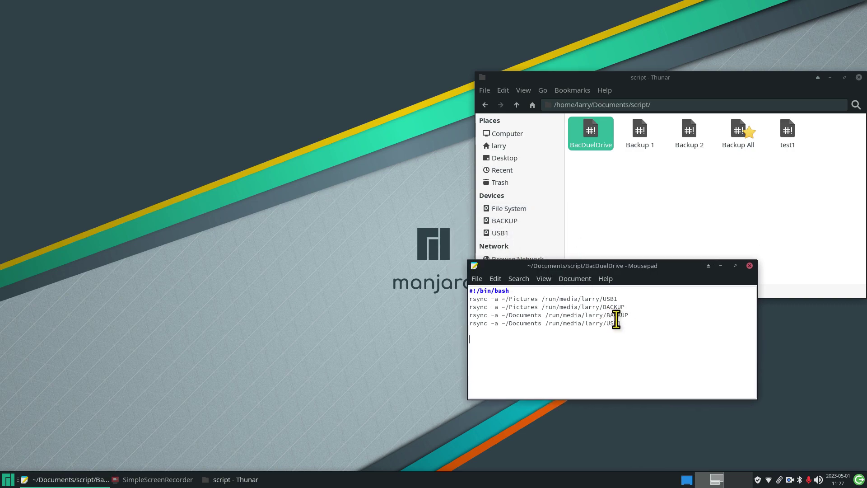
mouse_move(510, 223)
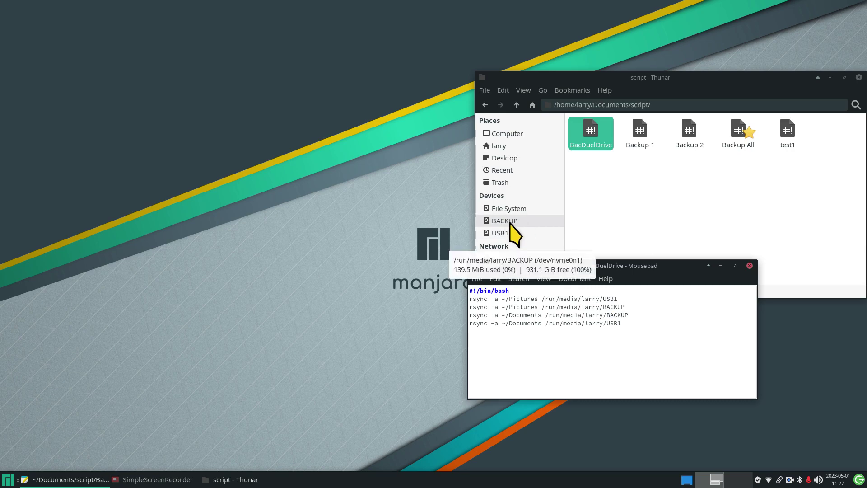
click(749, 266)
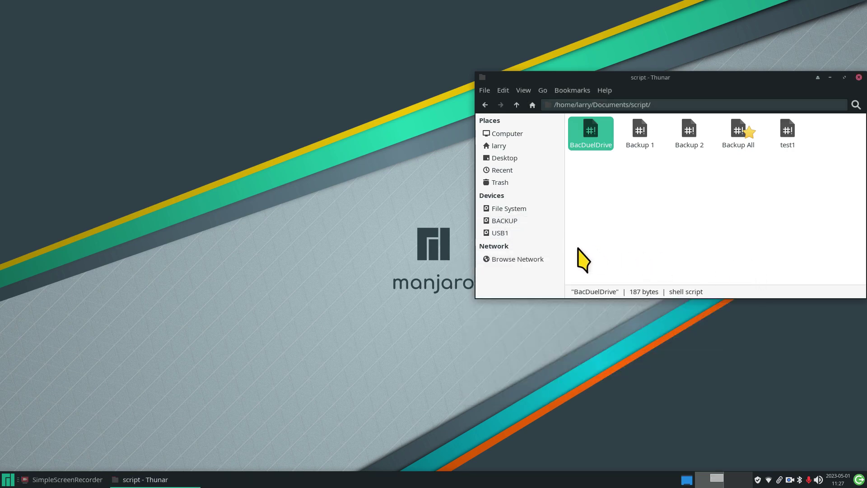
click(518, 221)
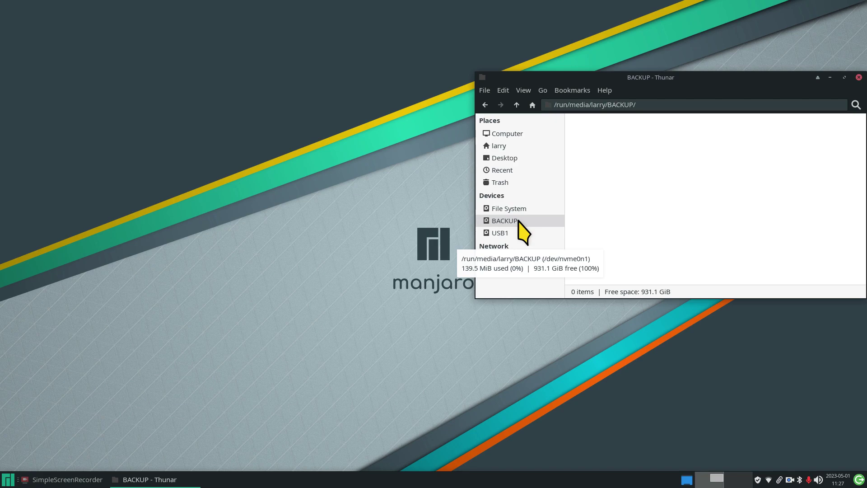
click(522, 230)
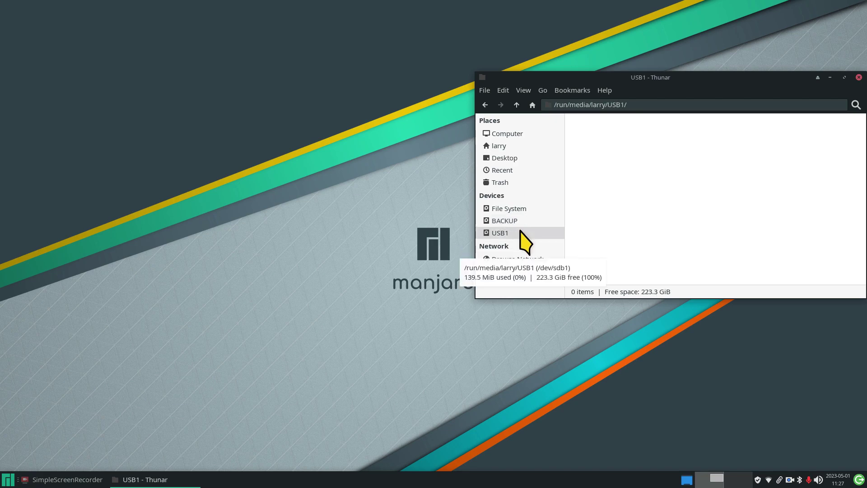
click(522, 221)
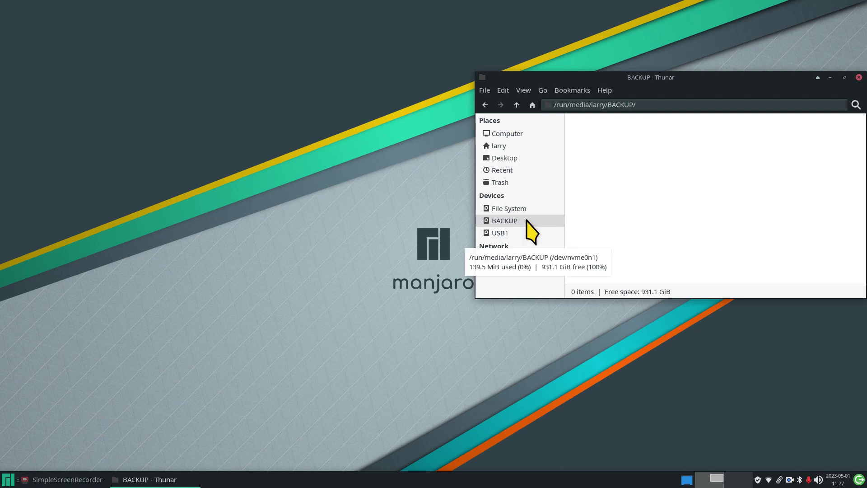
Look up the Disks and GParted utilities in the application launcher without starting either one.
click(7, 481)
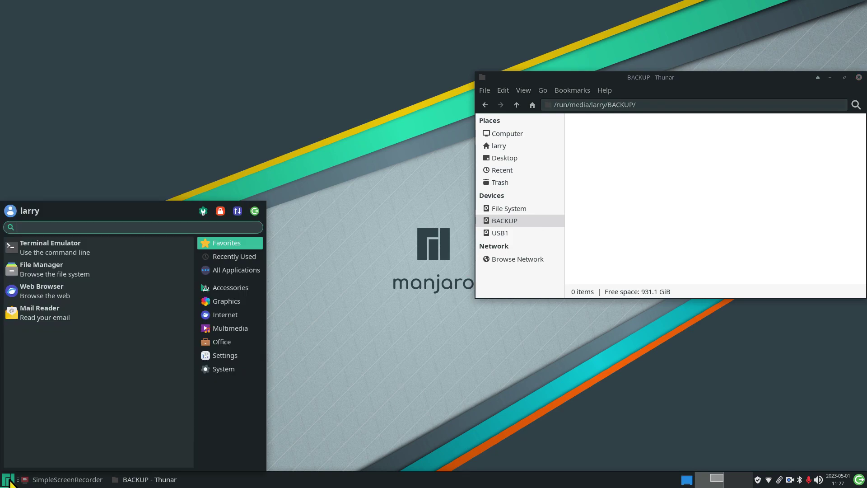
text(d)
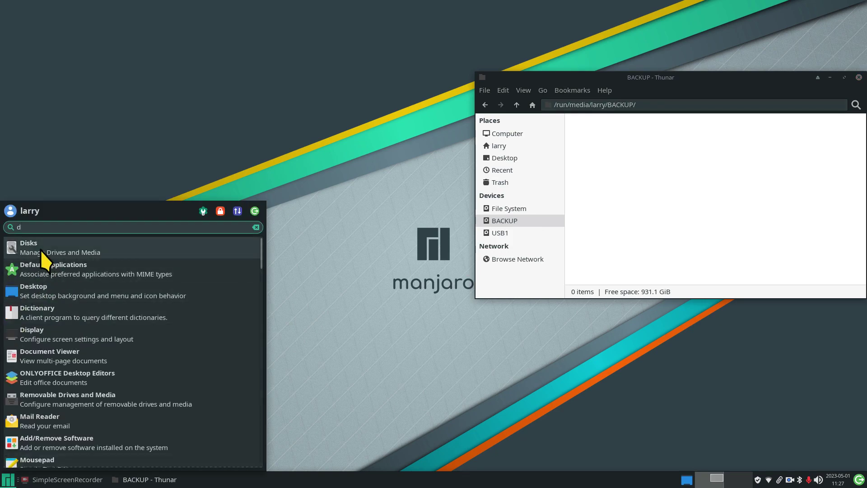
click(661, 221)
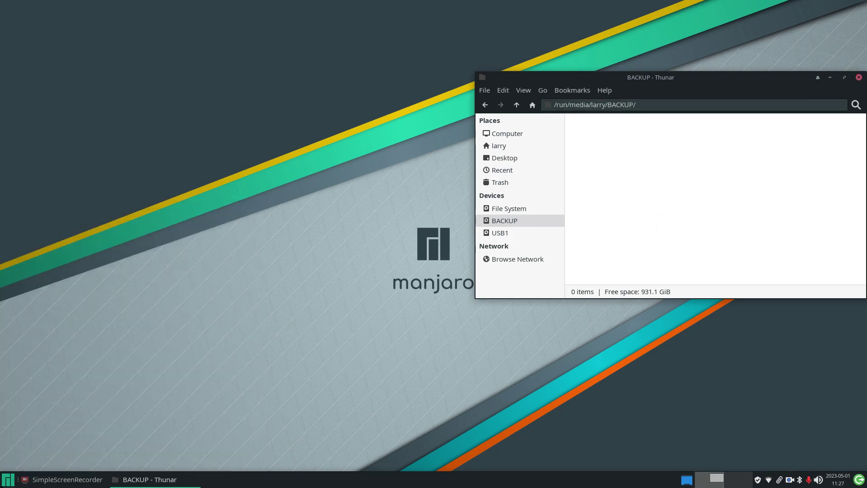
click(8, 480)
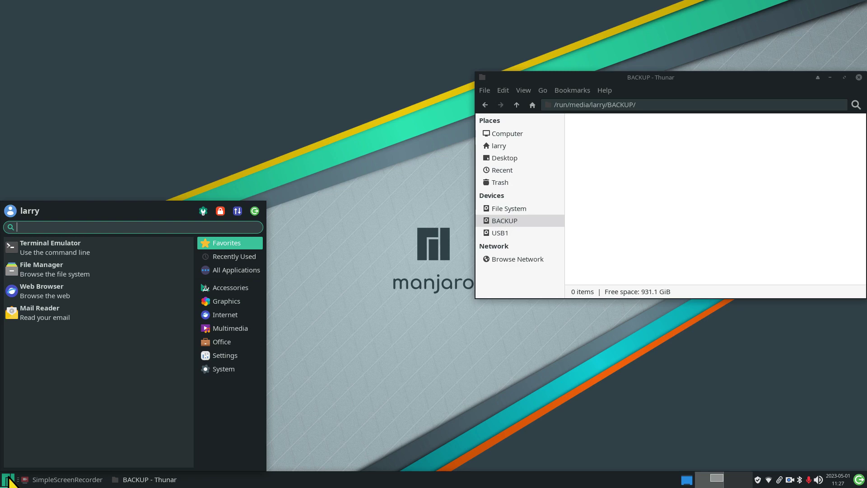
text(gp)
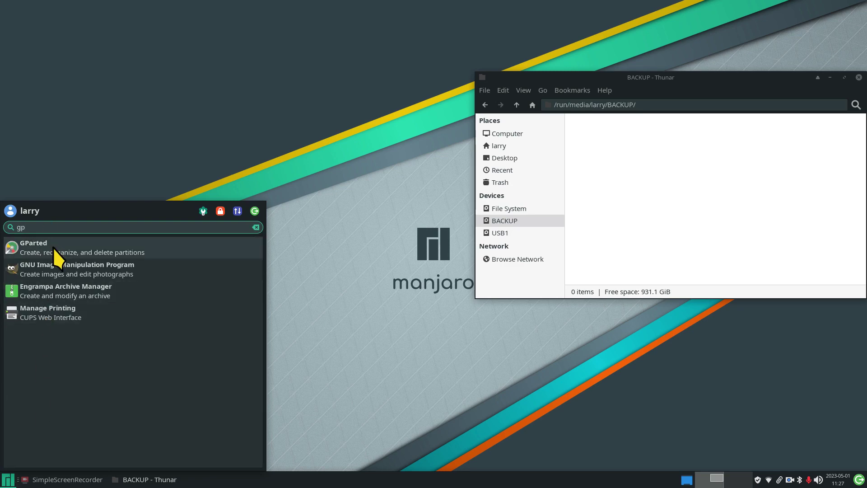
click(483, 358)
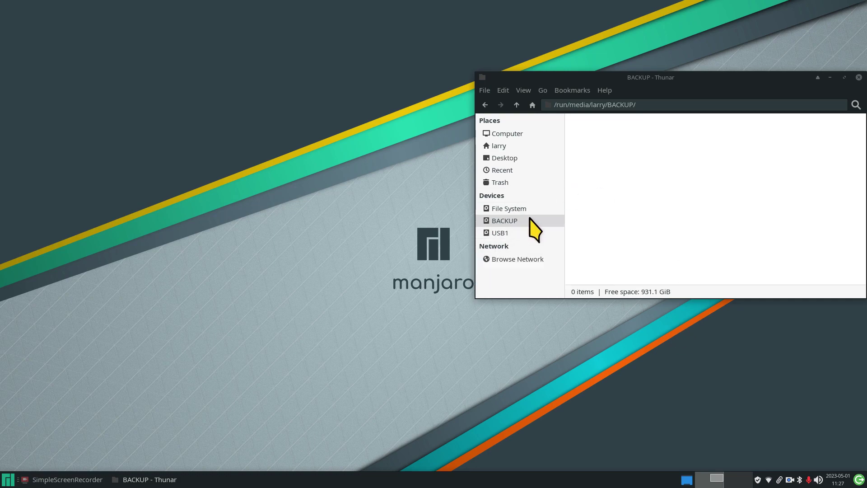
Reopen the BacDuelDrive script from the Documents/script folder and place its window over the lower part of the folder window.
click(523, 143)
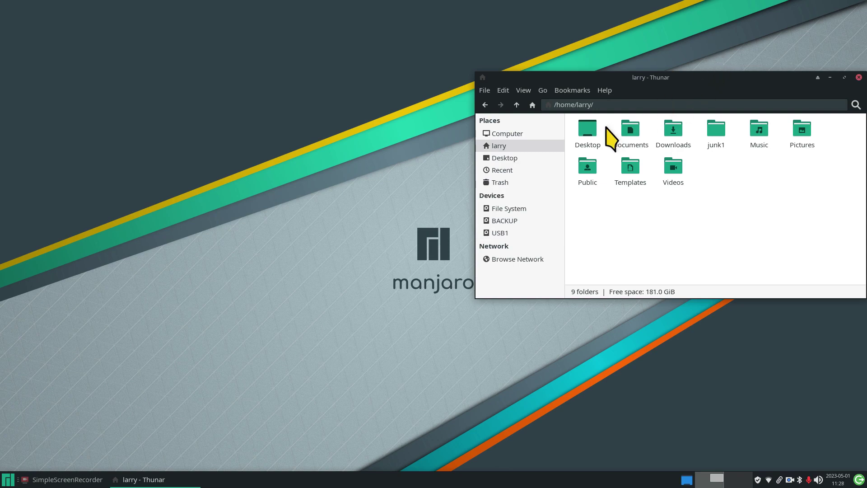
double_click(628, 132)
double_click(595, 131)
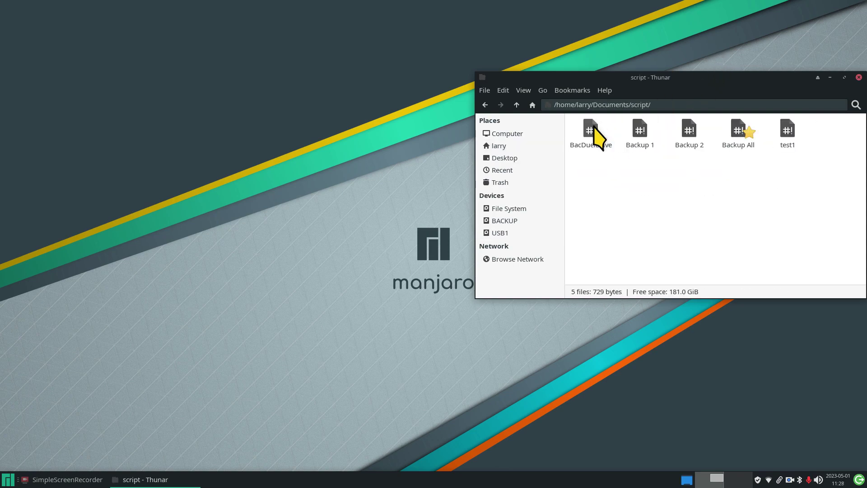
double_click(592, 133)
drag(443, 177, 702, 231)
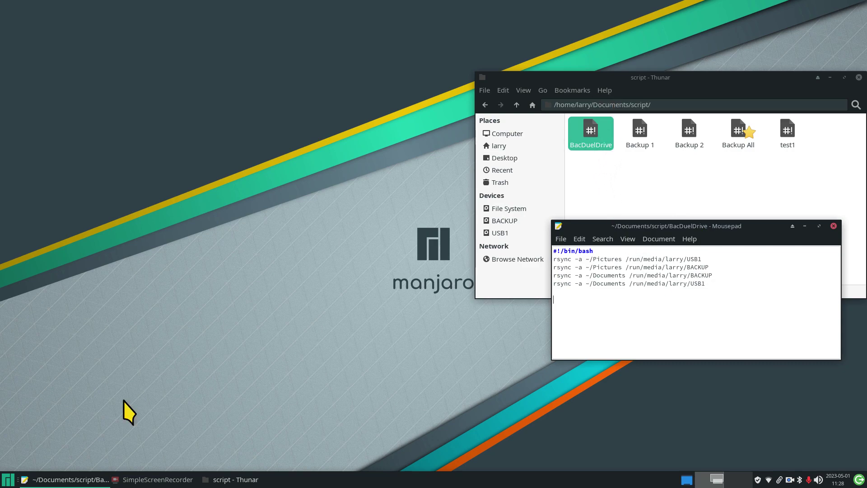
Open the Application Autostart list in the Session and Startup settings and place it beside the BacDuelDrive script.
click(8, 479)
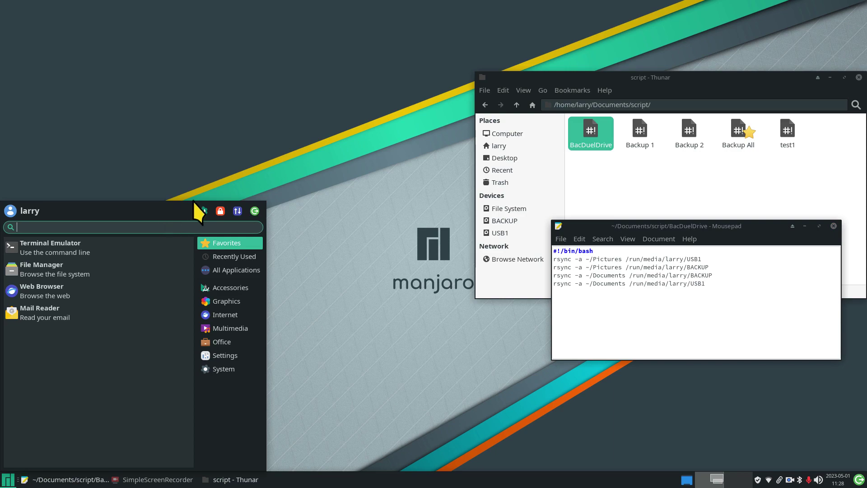
click(204, 210)
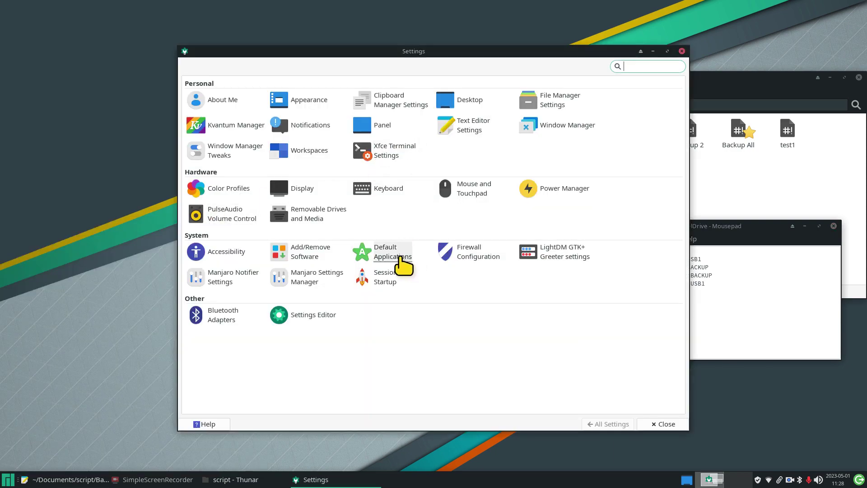
click(384, 276)
click(260, 70)
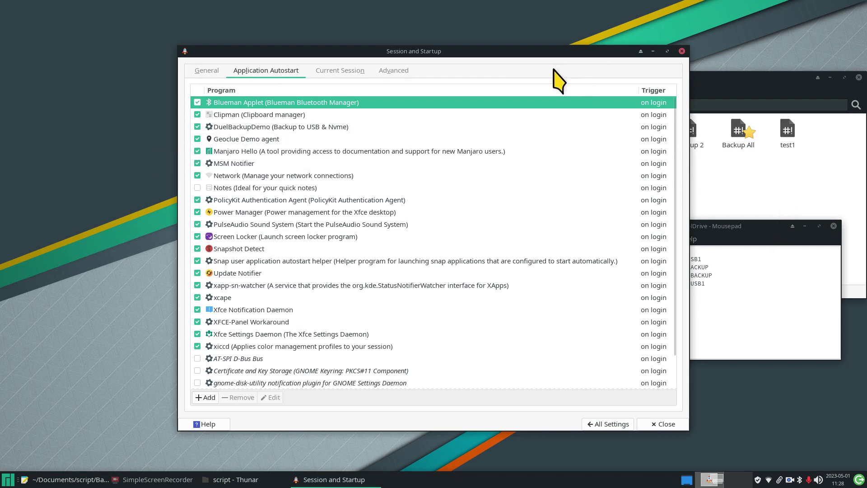
drag(547, 53, 397, 76)
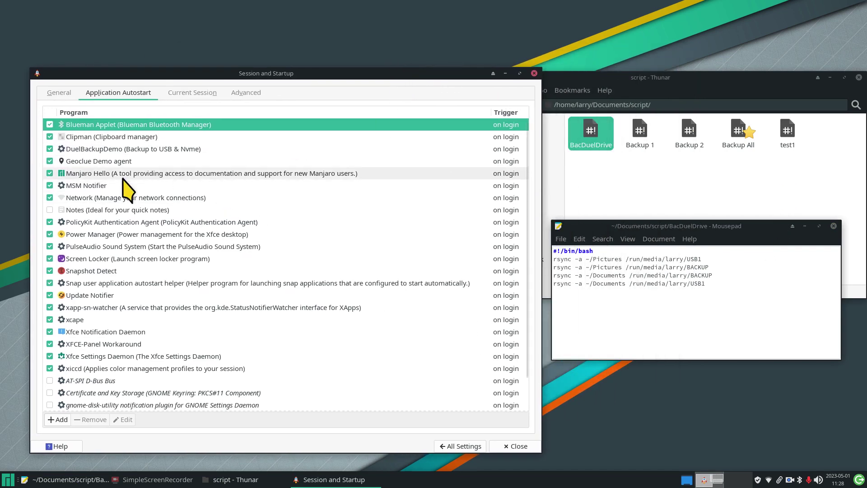
Inspect the full command and trigger of the DuelBackupDemo autostart entry, and close its editor without changing anything.
click(106, 150)
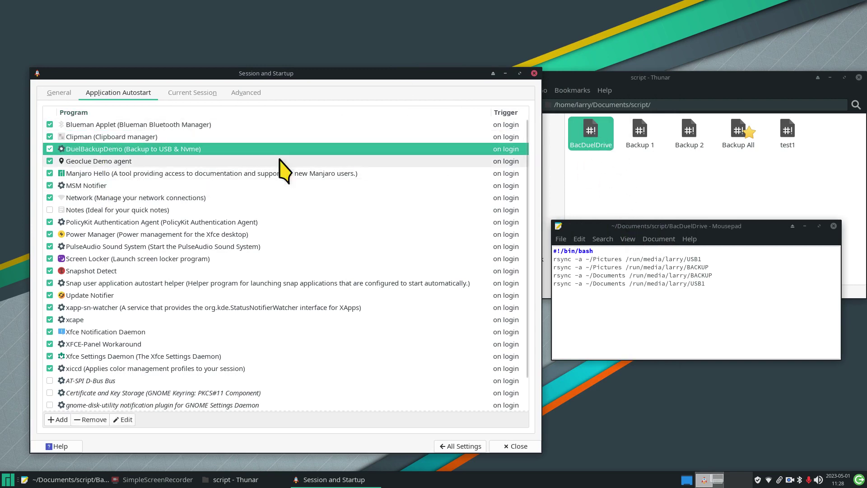
click(125, 419)
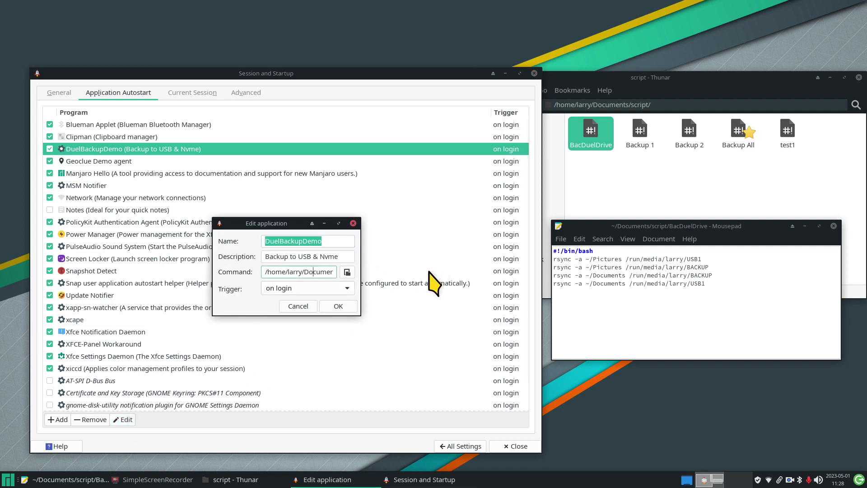
key(Right)
key(Right)
key(Right)
key(Right)
key(Right)
key(Right)
key(Right)
key(Right)
key(Right)
key(Right)
key(Right)
key(Right)
key(Right)
key(Right)
key(Right)
key(Right)
key(Right)
key(Right)
key(Right)
key(Right)
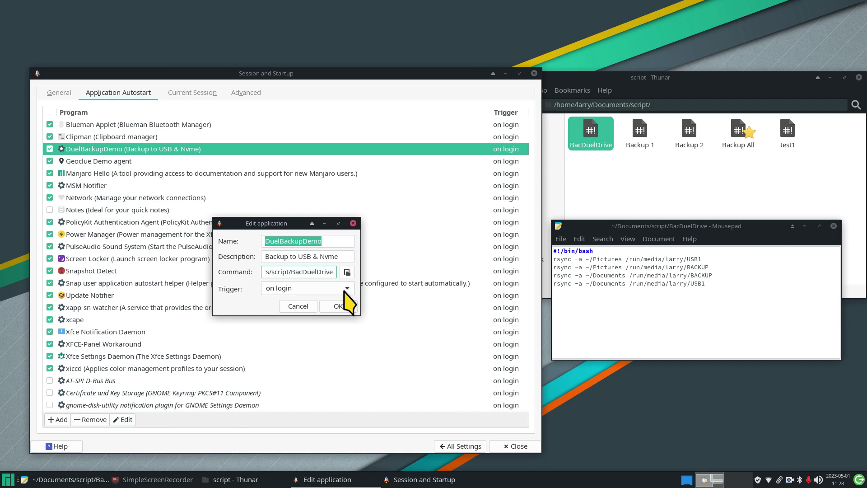
click(353, 223)
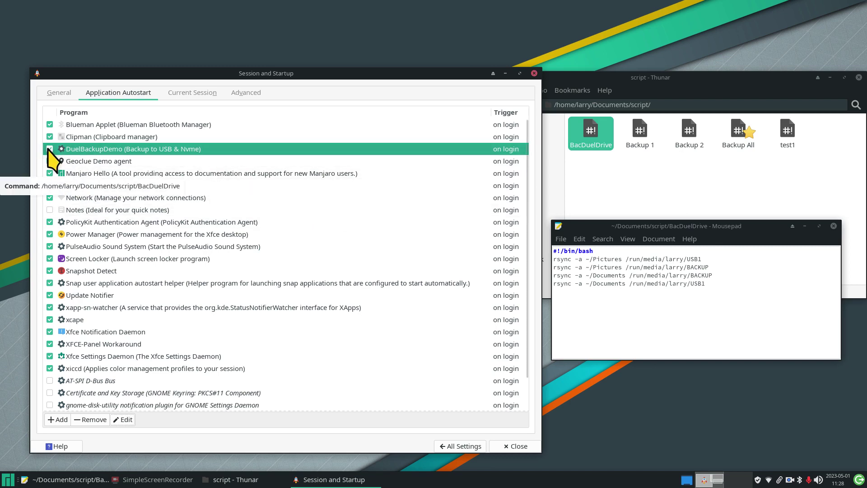
Close the Session and Startup settings and the BacDuelDrive script, leaving the script folder open.
click(534, 74)
drag(770, 228, 740, 199)
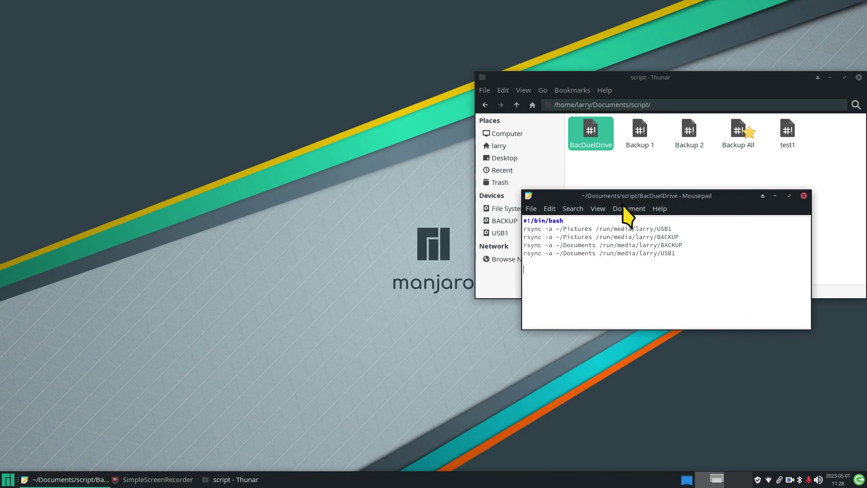
click(803, 195)
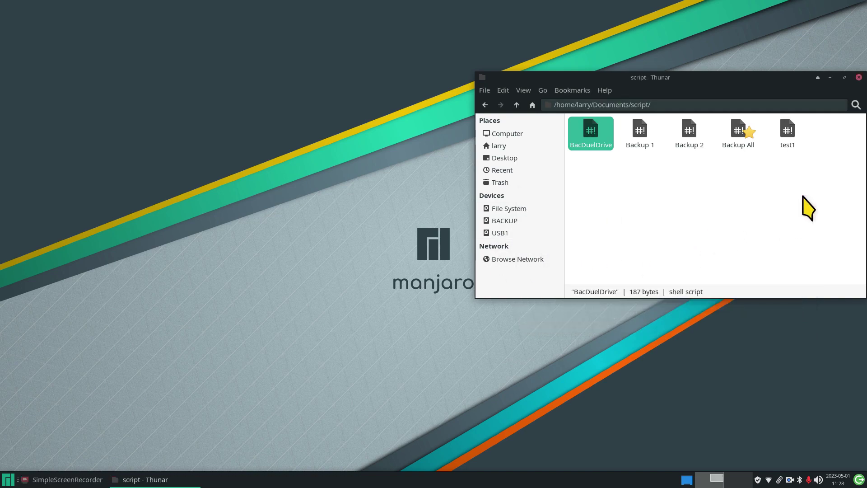
Open two additional file manager windows on the script folder, placing the first in the upper-left area of the desktop.
click(485, 90)
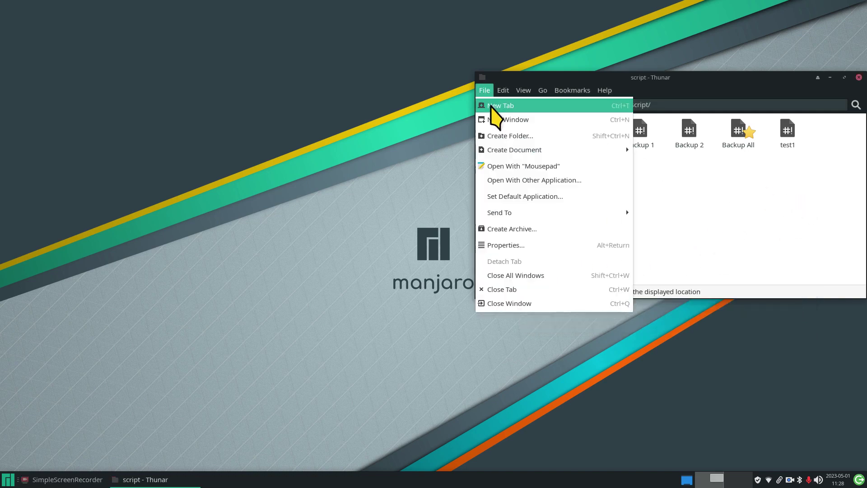
click(499, 118)
drag(424, 129, 203, 19)
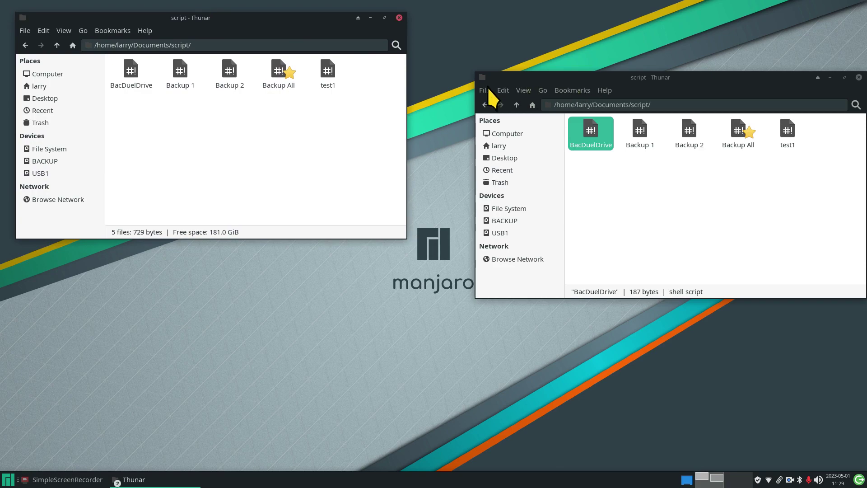
click(486, 89)
click(501, 117)
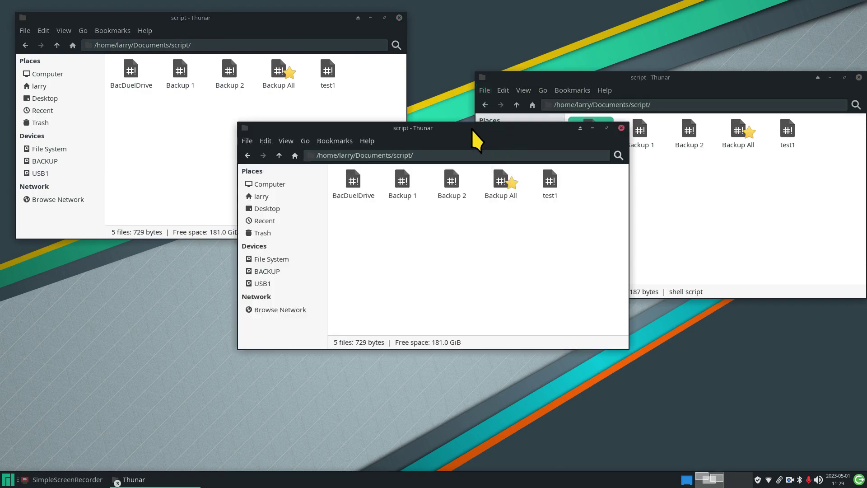
Stack the two additional file manager windows clear of the script folder window, and show the BACKUP drive in one and USB1 in the other.
drag(473, 129, 267, 241)
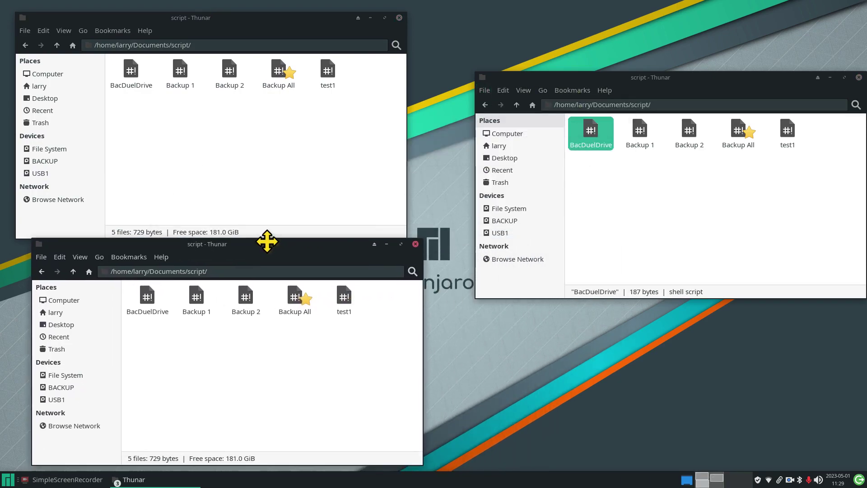
mouse_move(291, 17)
mouse_down()
mouse_move(300, 9)
mouse_move(297, 15)
mouse_up()
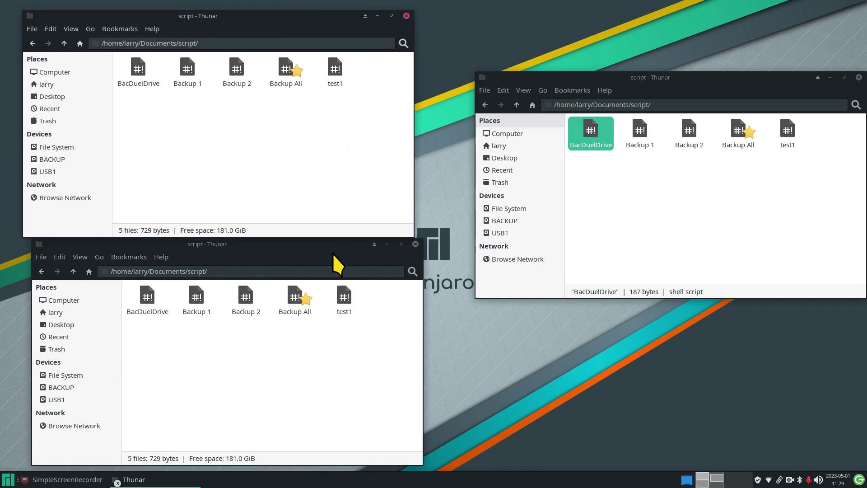
drag(333, 254, 298, 251)
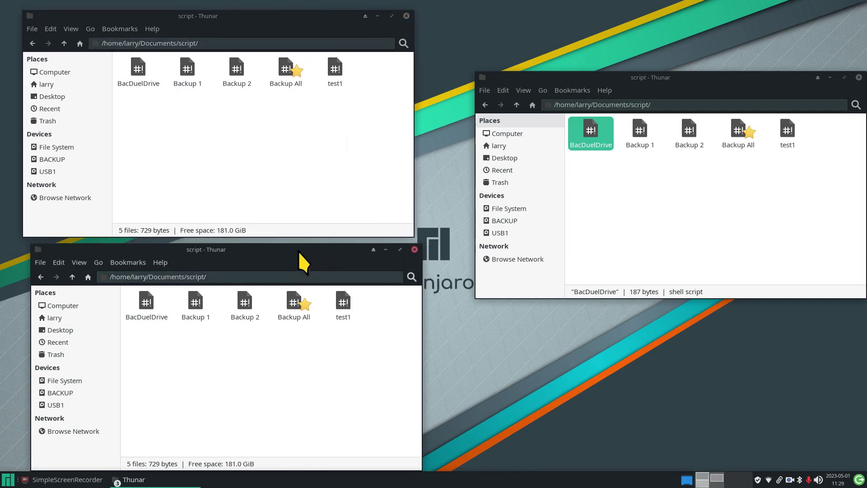
click(64, 159)
click(101, 404)
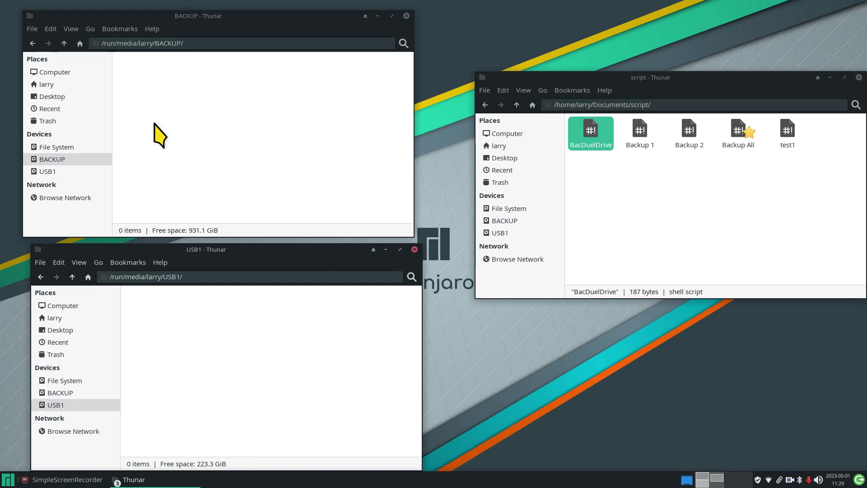
Create a desktop link to the BacDuelDrive script.
double_click(589, 134)
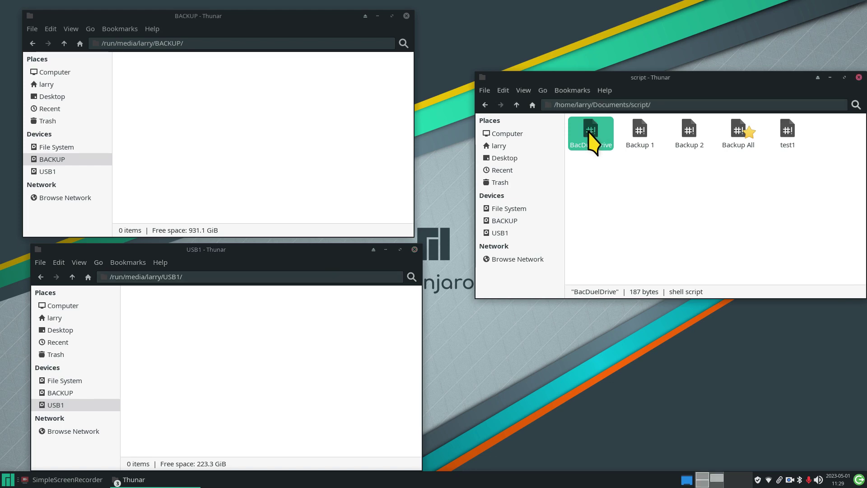
click(571, 171)
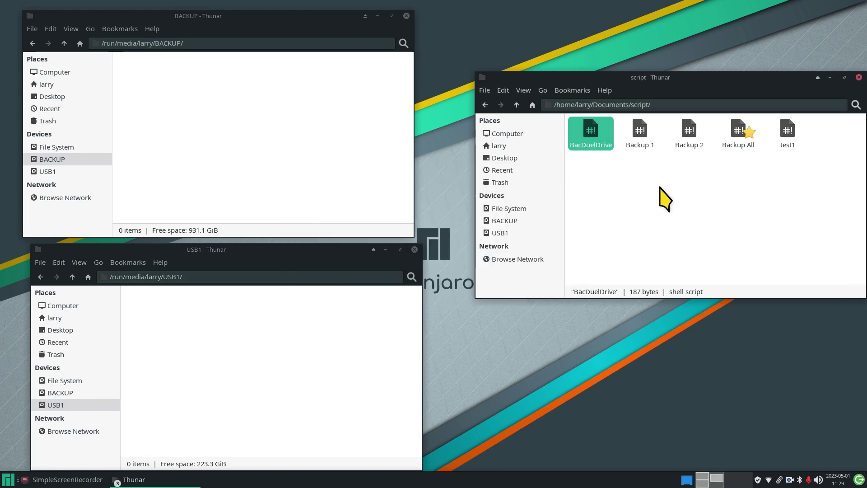
right_click(588, 132)
mouse_move(637, 185)
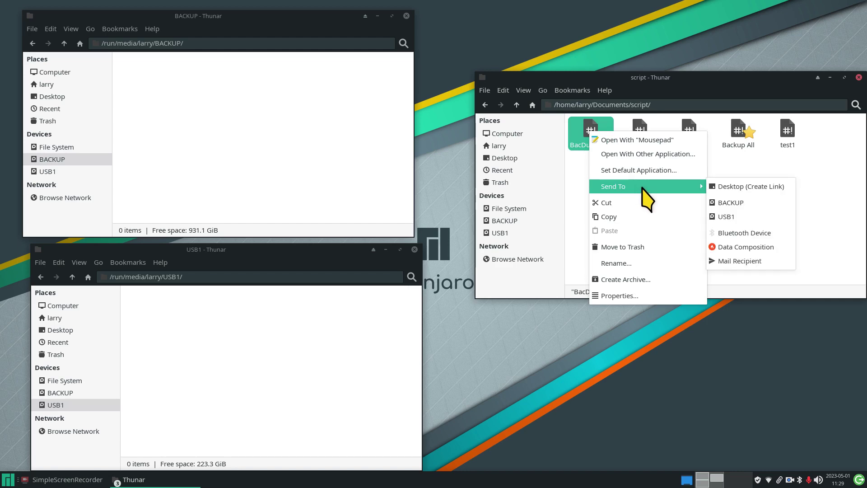
click(780, 189)
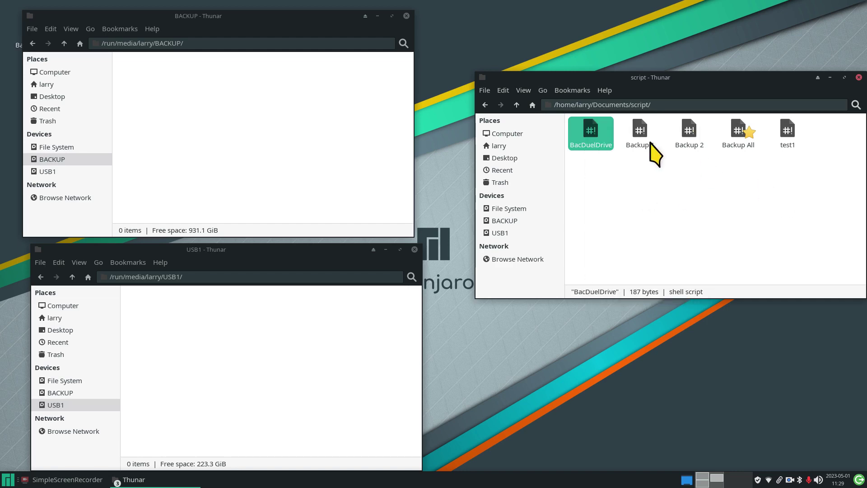
Move the BacDuelDrive link to a clear area of the desktop below the script folder window and run it.
drag(316, 11, 333, 12)
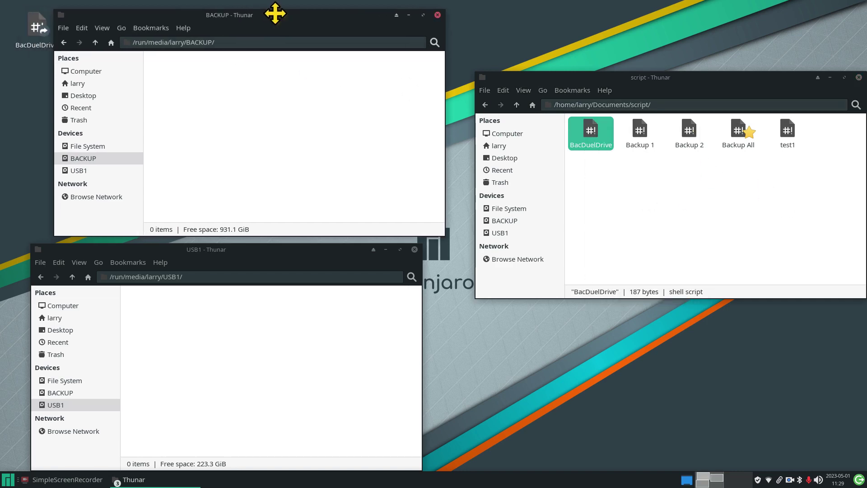
drag(38, 31, 537, 379)
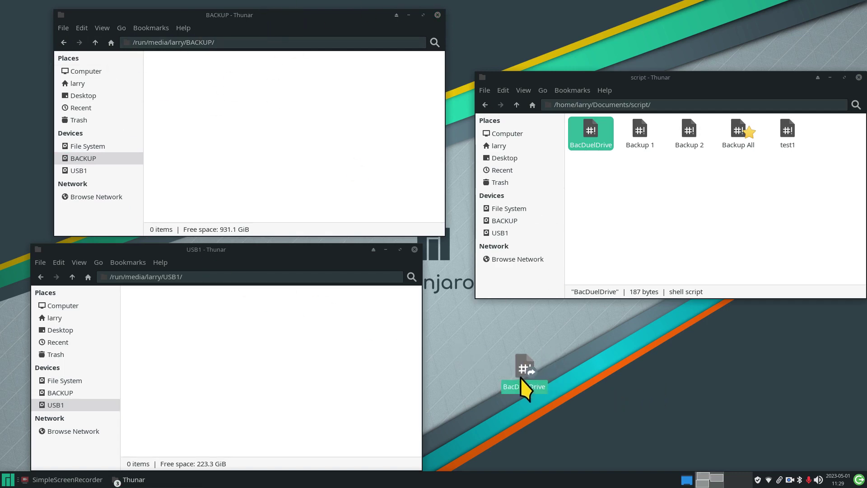
mouse_move(520, 375)
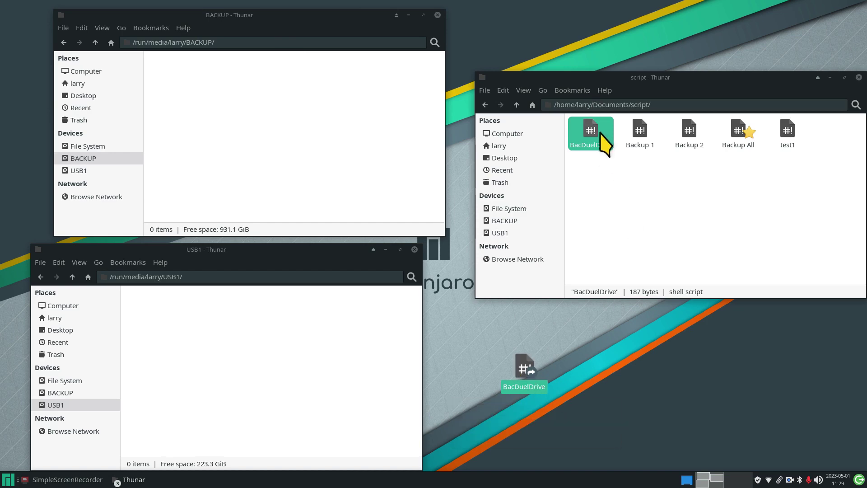
double_click(526, 368)
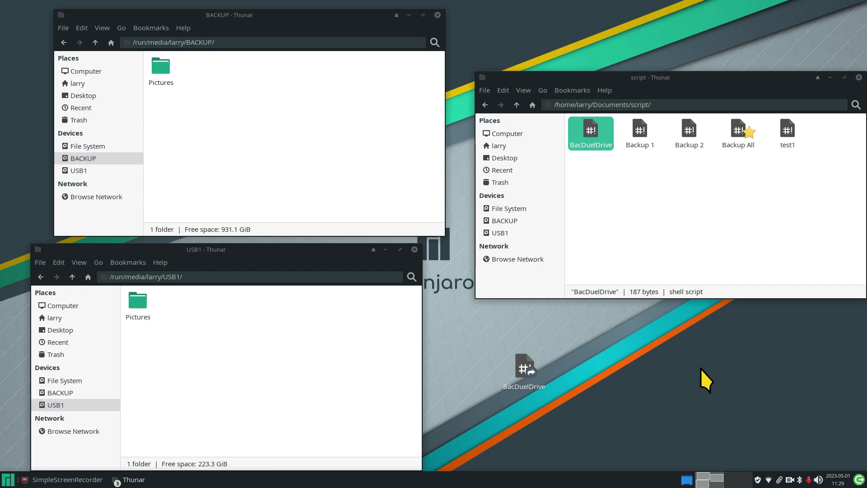
Inspect the rsync commands in the BacDuelDrive script beside the two drive windows, and close the script without changes.
double_click(590, 131)
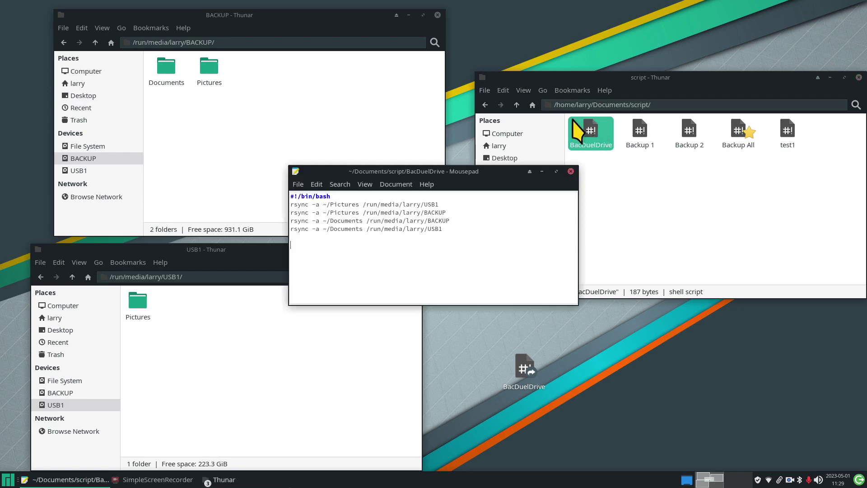
drag(486, 176, 718, 205)
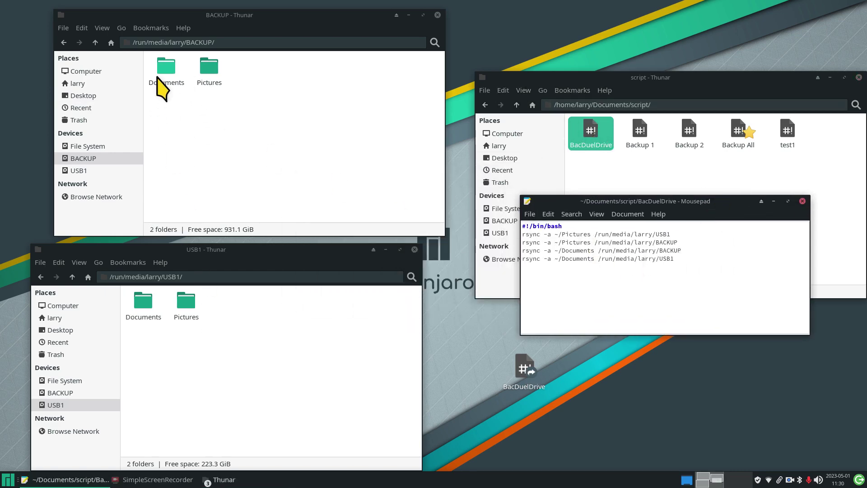
click(621, 274)
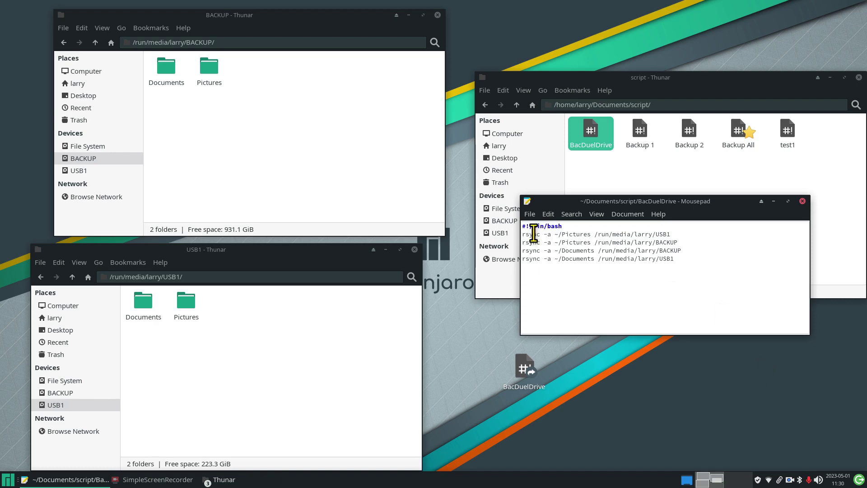
drag(542, 234, 524, 234)
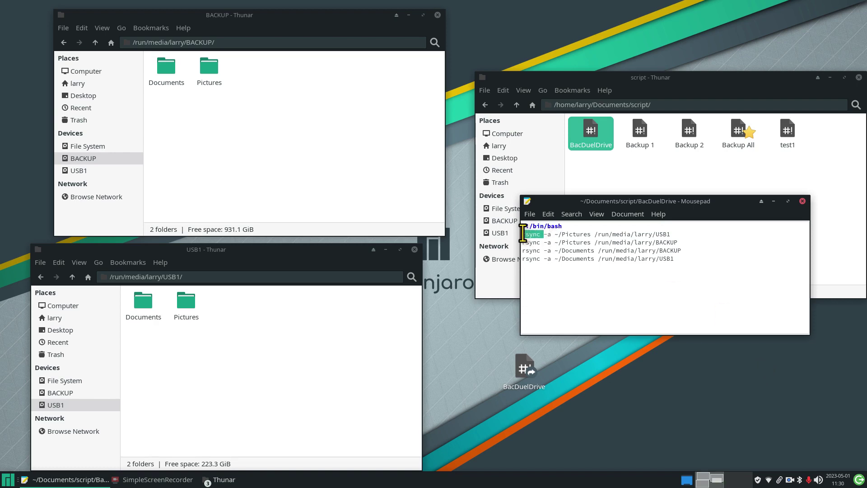
click(604, 271)
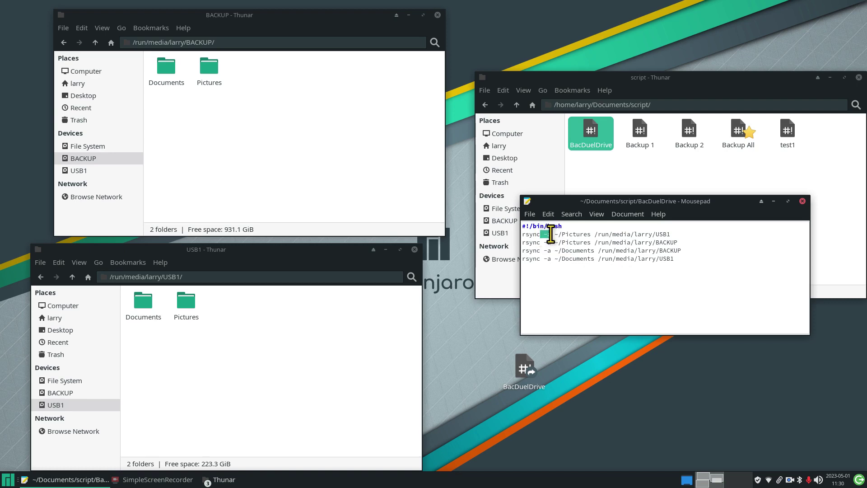
click(802, 201)
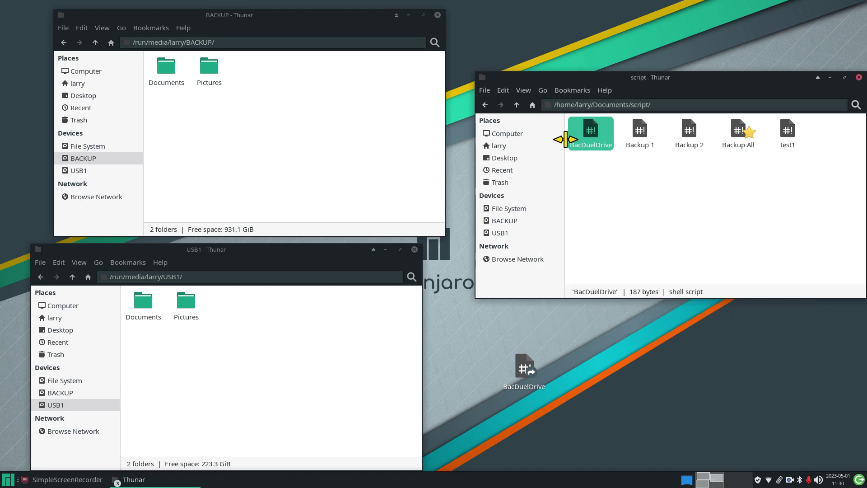
Open the Pictures folder on BACKUP, on USB1 and in the home folder for side-by-side comparison.
click(499, 146)
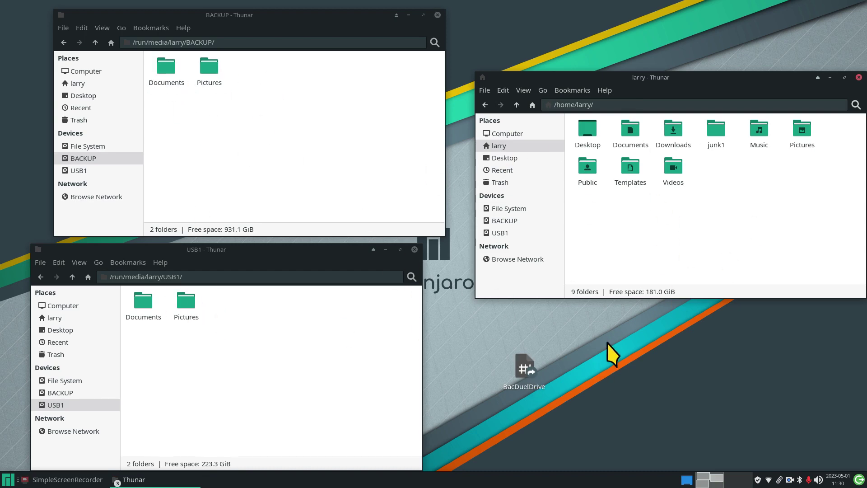
double_click(210, 67)
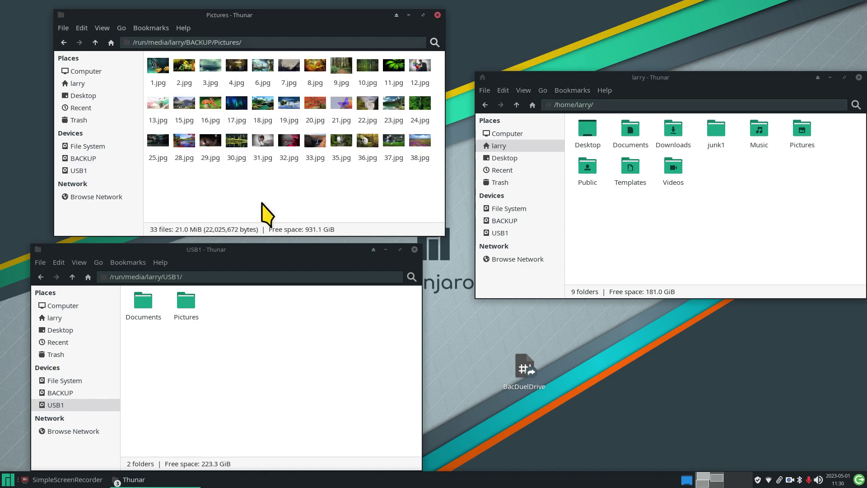
double_click(189, 302)
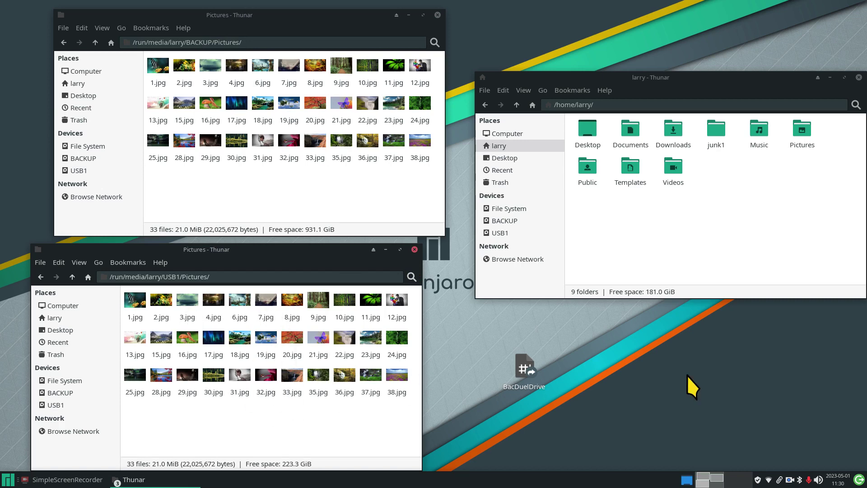
double_click(805, 132)
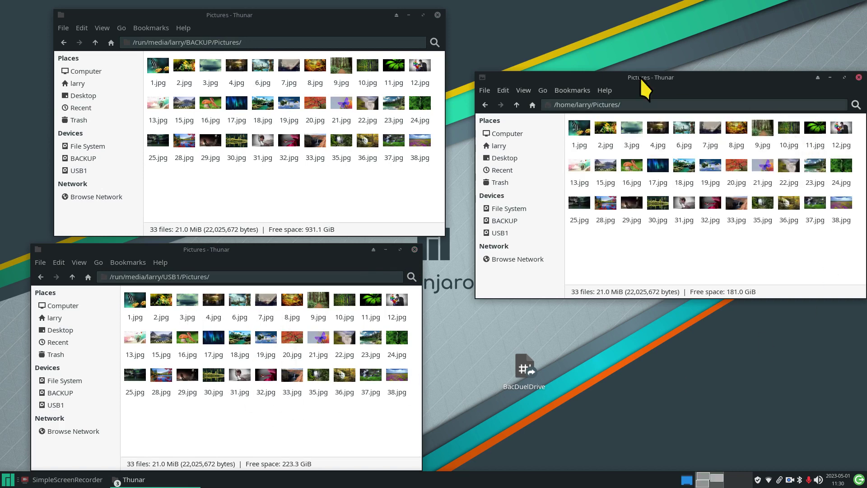
Create a folder named HelloWorld in the home Pictures folder and run the BacDuelDrive desktop link.
right_click(632, 242)
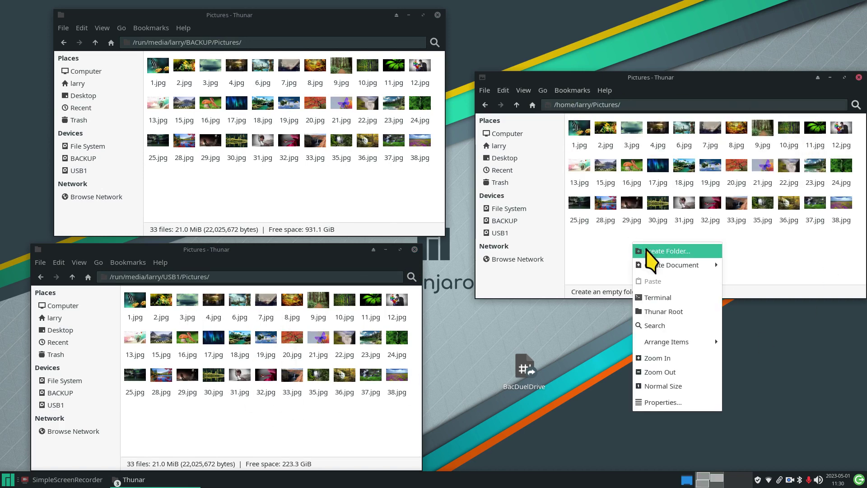
click(668, 251)
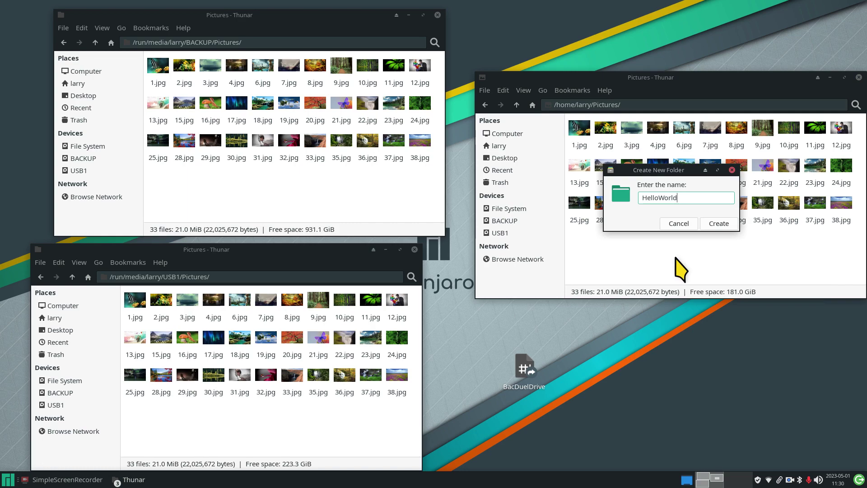
text(HelloWorld)
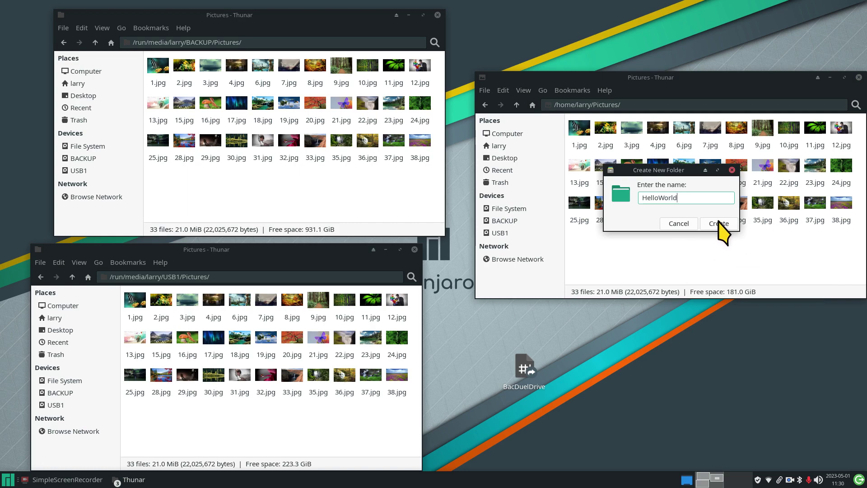
click(727, 225)
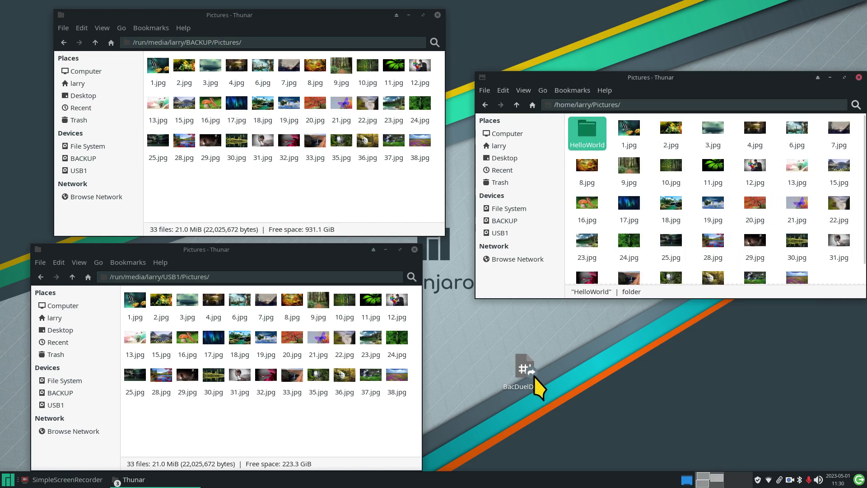
click(523, 370)
double_click(523, 370)
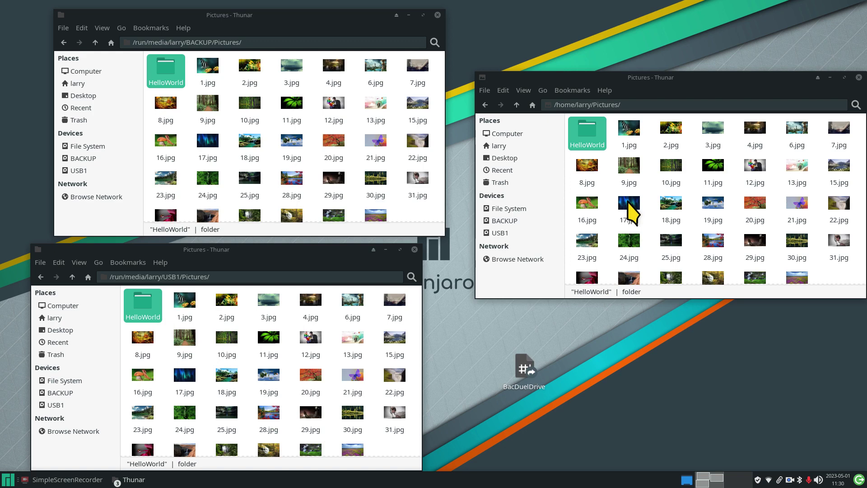
Compare 1.jpg in the home and USB1 Pictures folders, and open the Documents folder in the home, BACKUP and USB1 windows.
click(630, 135)
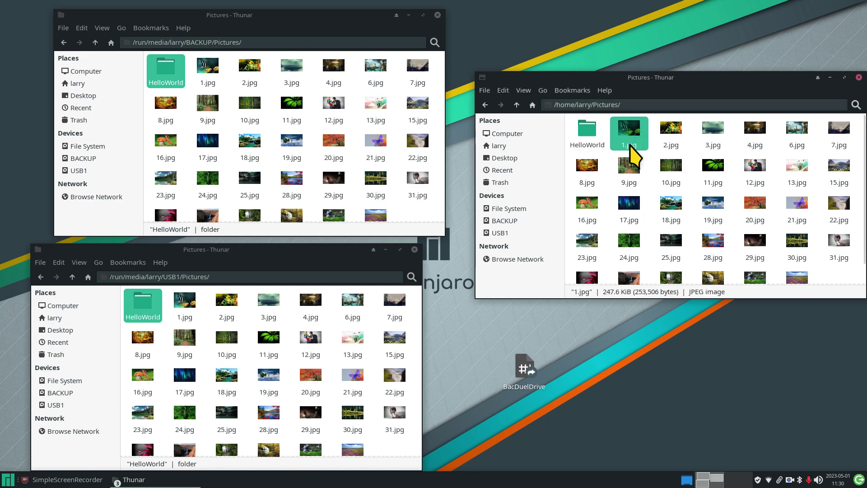
click(186, 306)
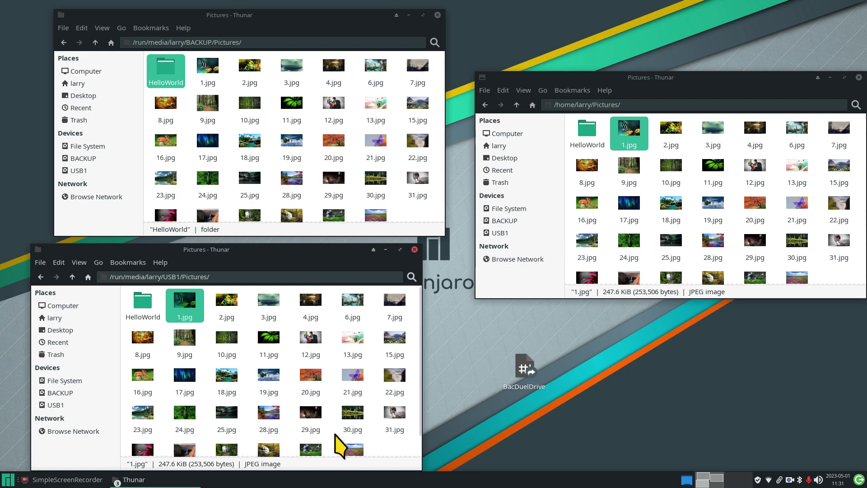
click(528, 142)
double_click(628, 132)
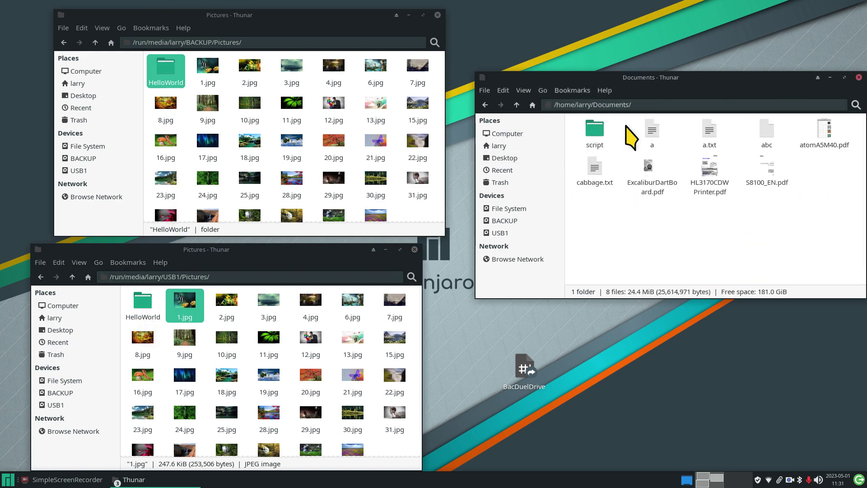
click(86, 159)
double_click(167, 70)
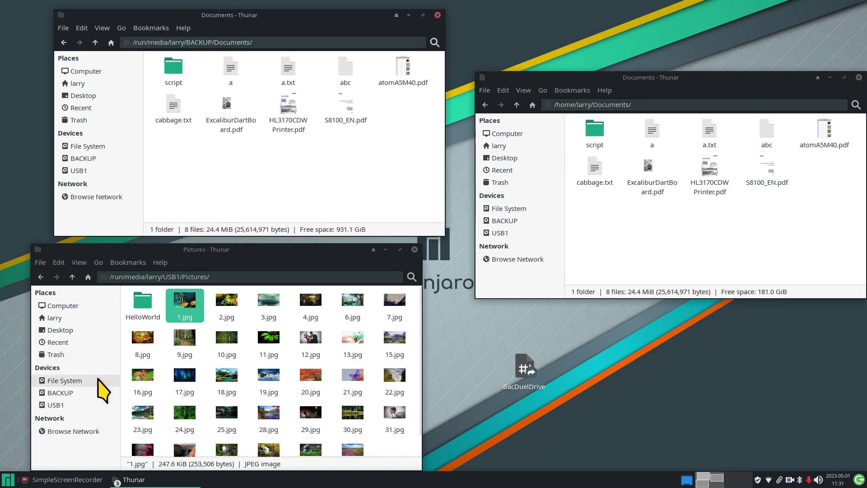
click(86, 405)
double_click(143, 307)
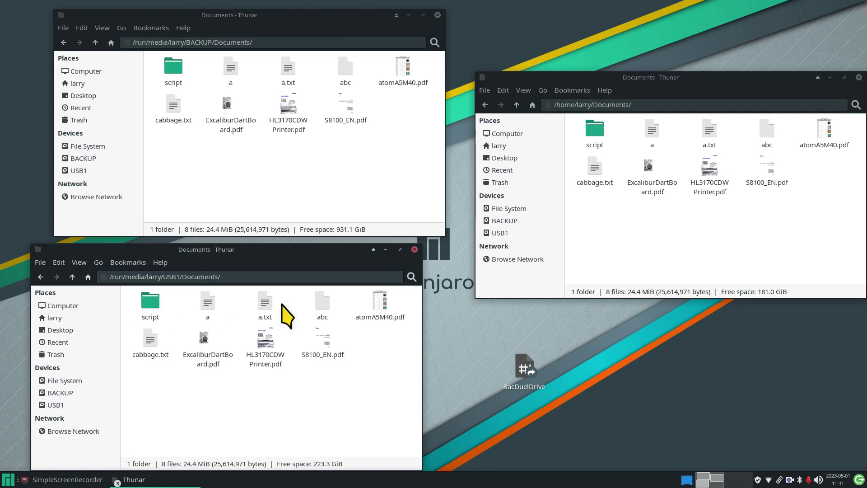
Create an empty file named test9999 in the home Documents folder and run the BacDuelDrive desktop link.
click(651, 227)
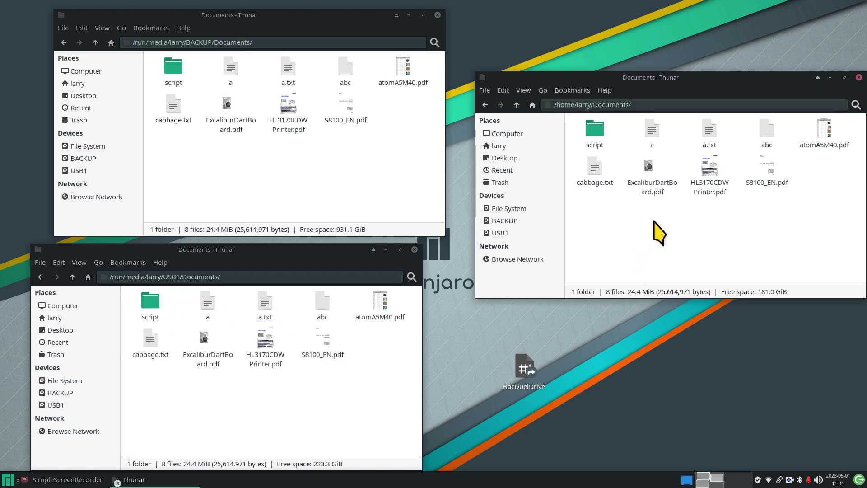
right_click(654, 222)
mouse_move(711, 243)
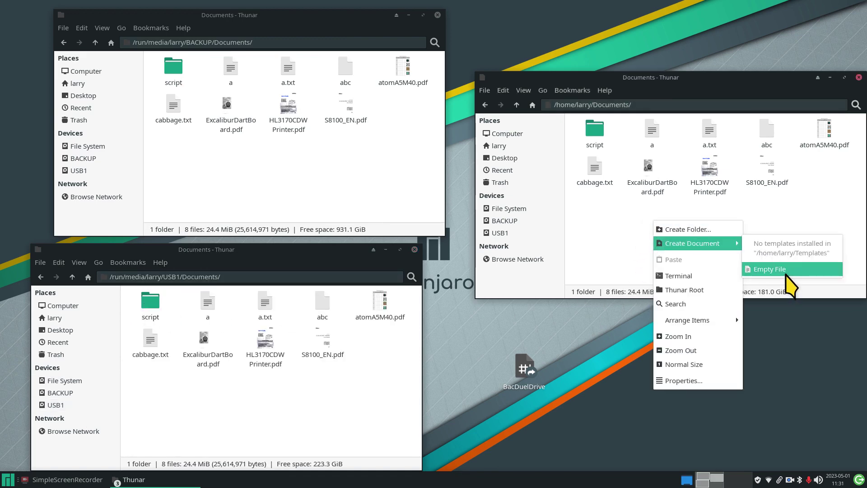
click(786, 271)
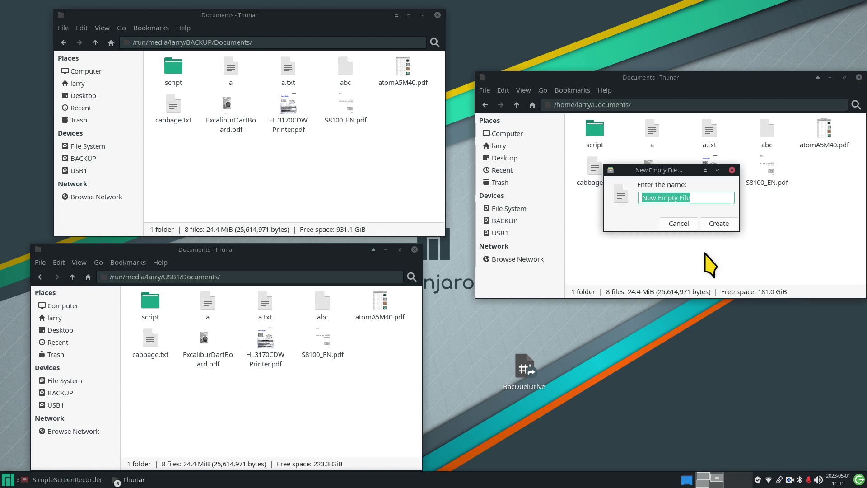
text(test9999)
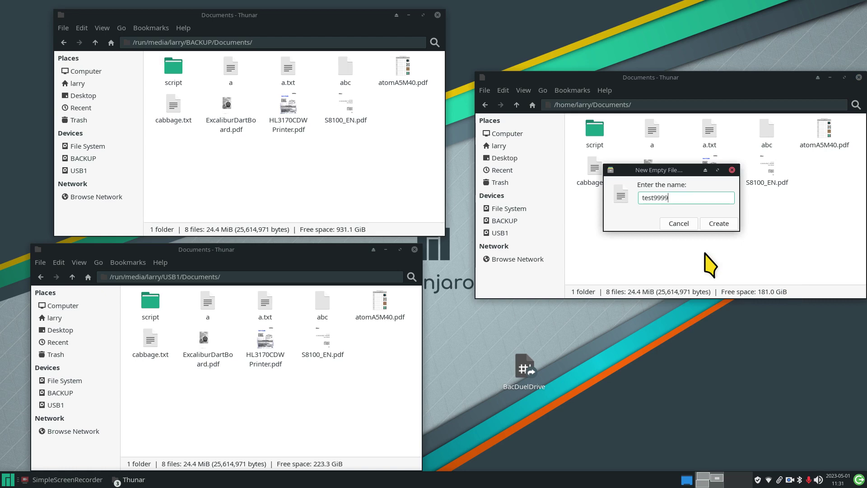
click(719, 223)
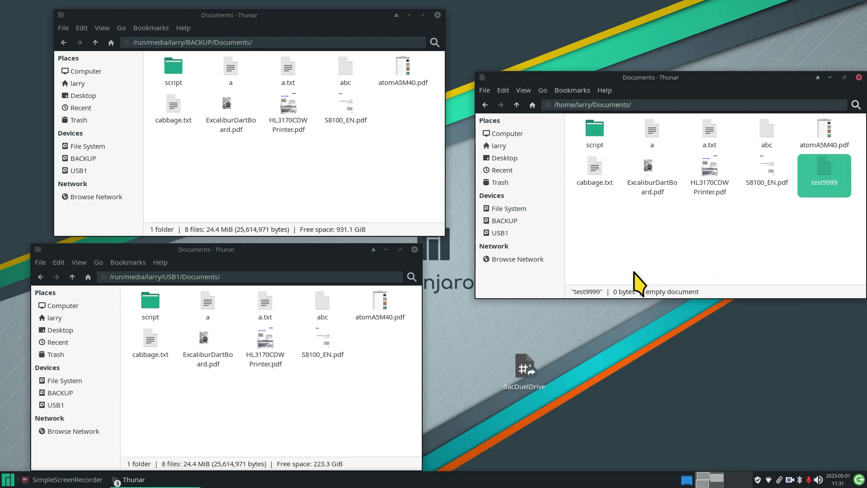
mouse_move(519, 372)
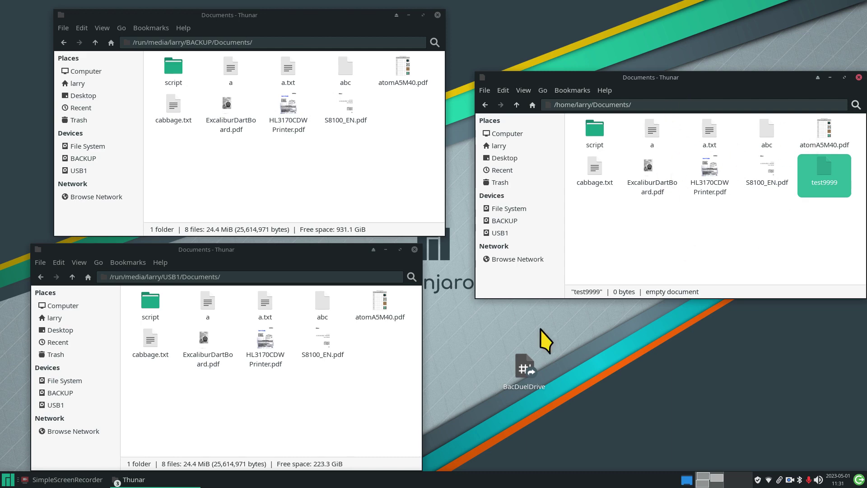
double_click(524, 369)
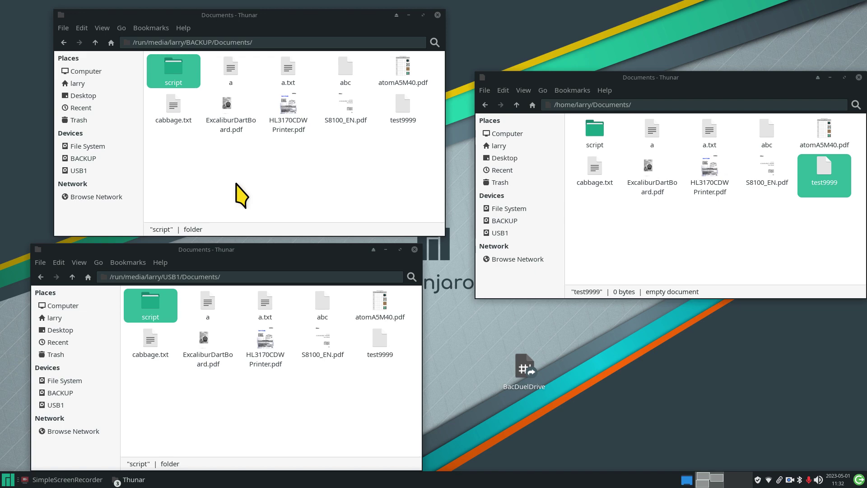
Show the USB1 drive's root folder and look up the DuelBackupDemo entry in the Session and Startup autostart list.
click(56, 405)
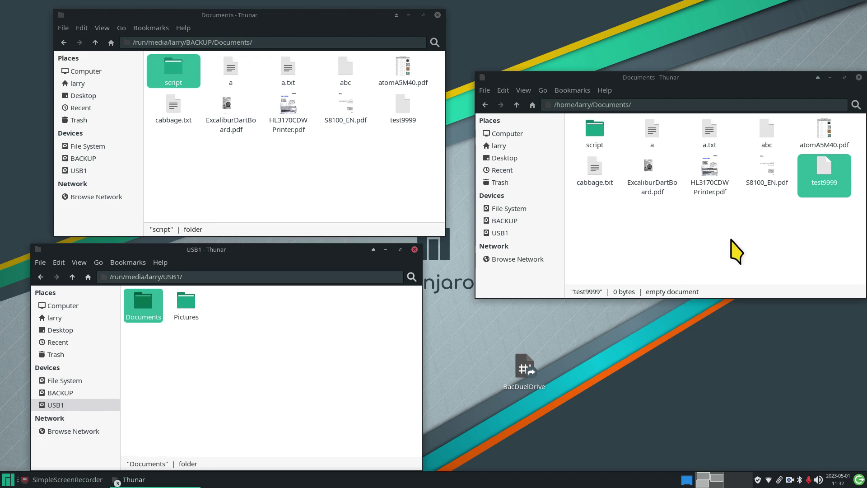
click(8, 480)
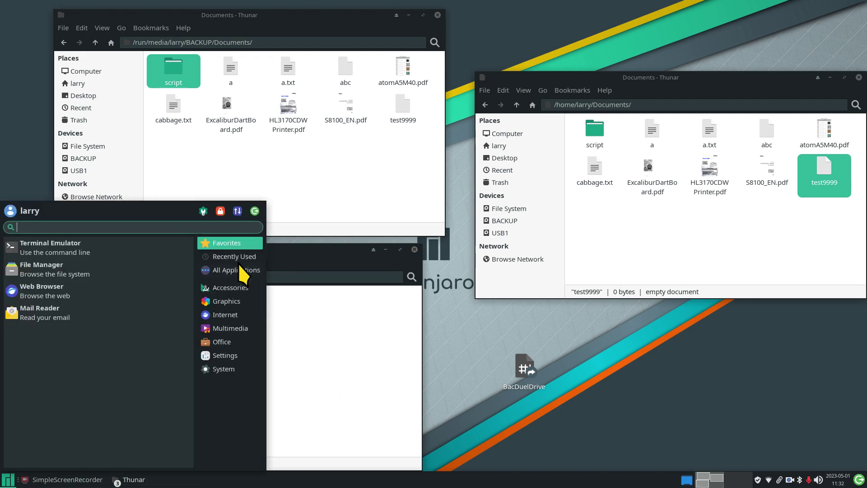
click(203, 210)
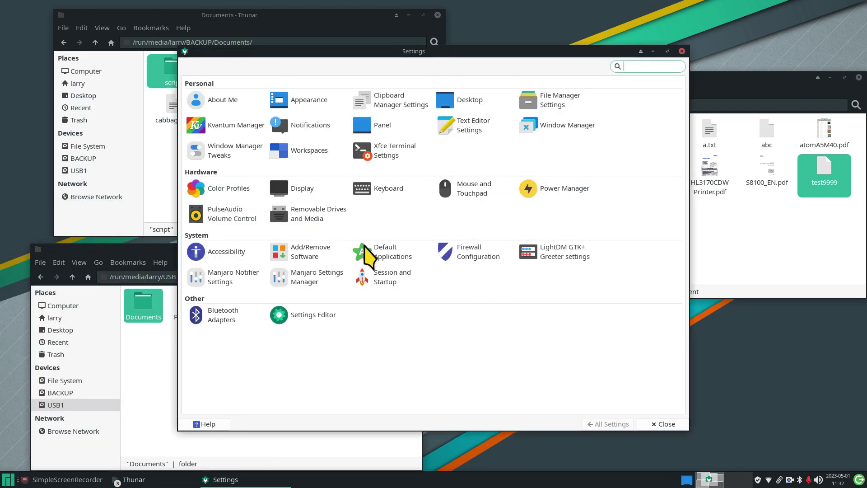
click(382, 284)
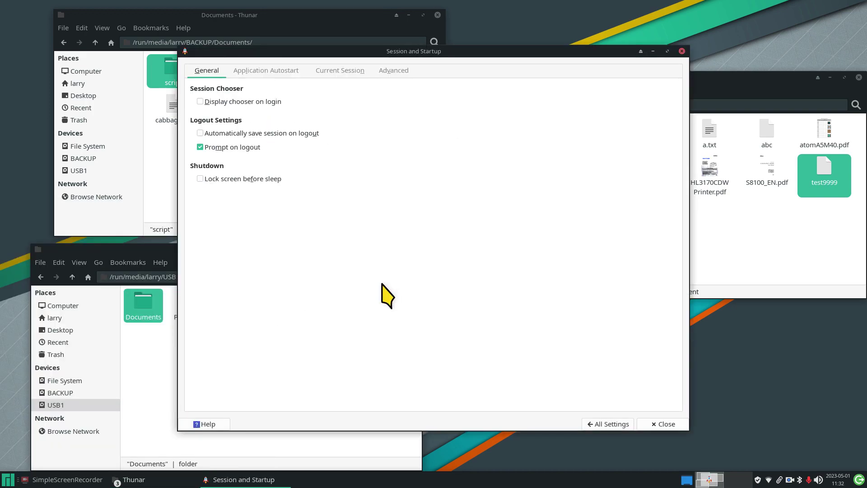
click(268, 71)
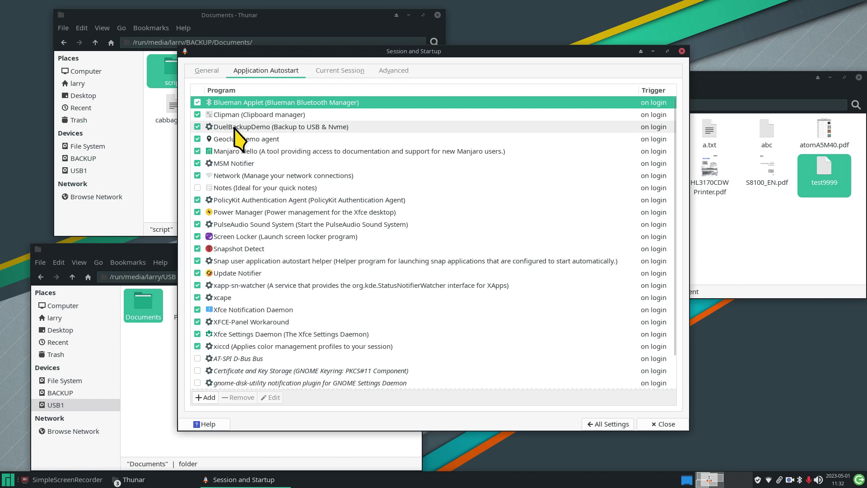
click(682, 51)
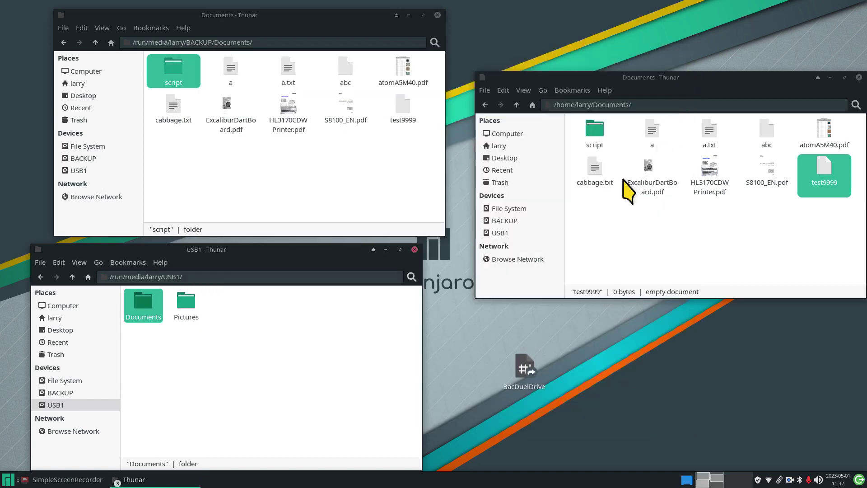
Open the BacDuelDrive script from the home Documents/script folder and review its rsync commands beside the BACKUP and USB1 root folders.
double_click(594, 129)
click(598, 130)
double_click(603, 140)
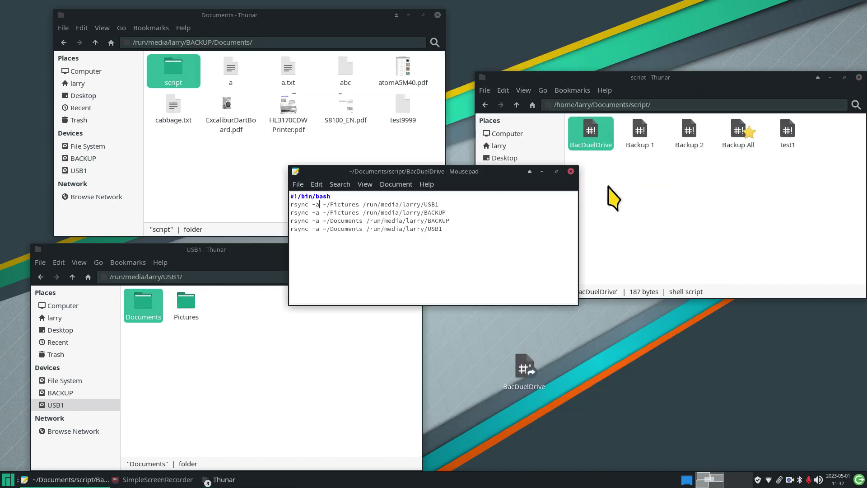
drag(442, 171, 608, 229)
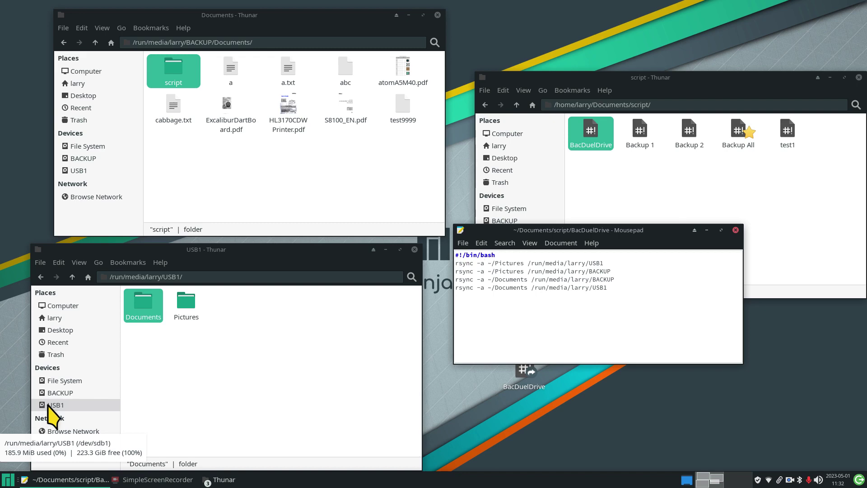
click(110, 160)
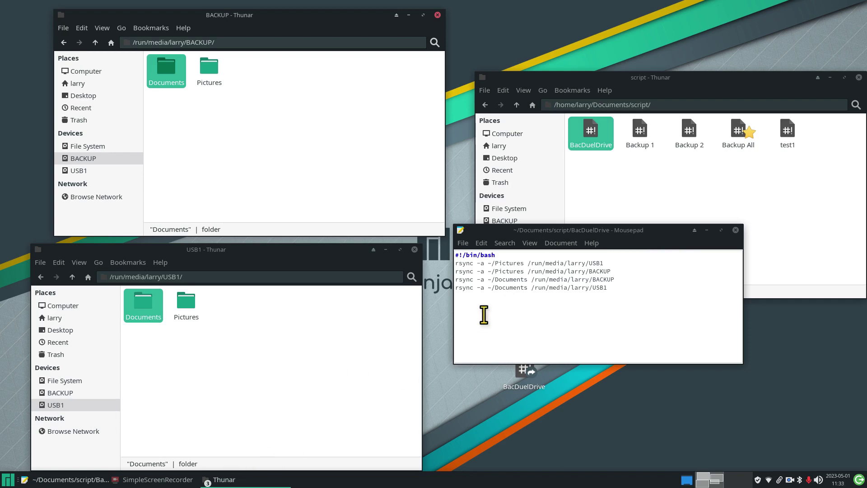
click(220, 115)
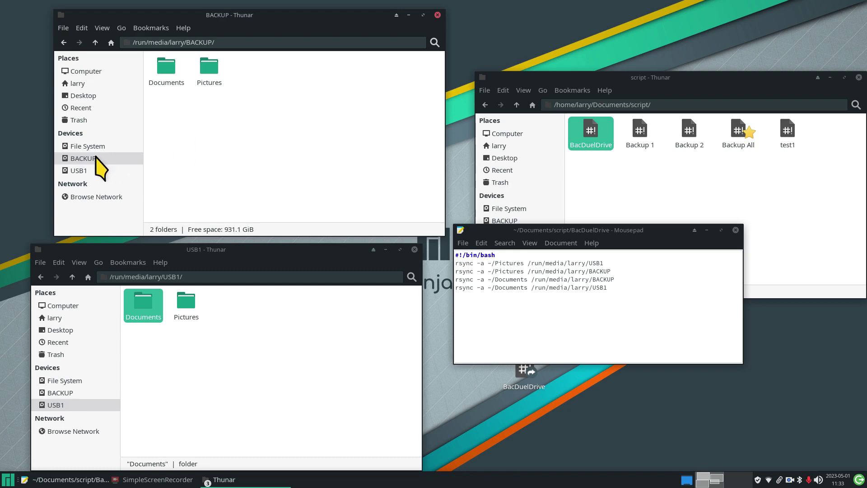
mouse_move(103, 172)
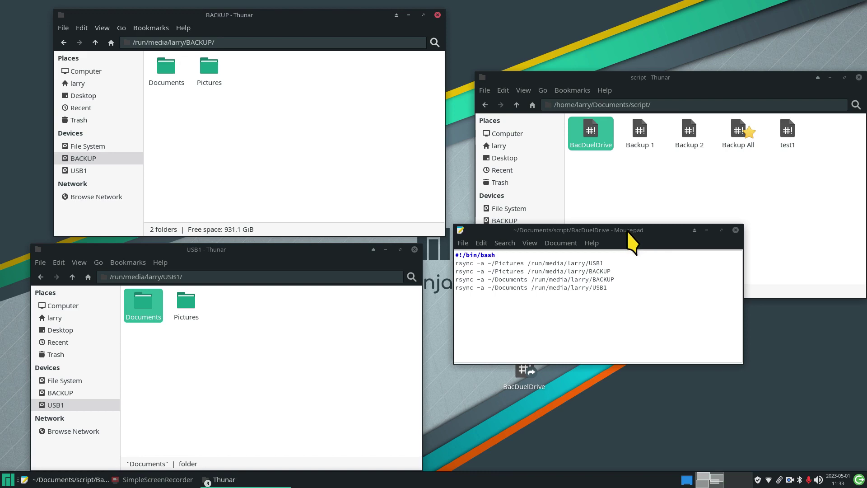
drag(628, 229, 662, 243)
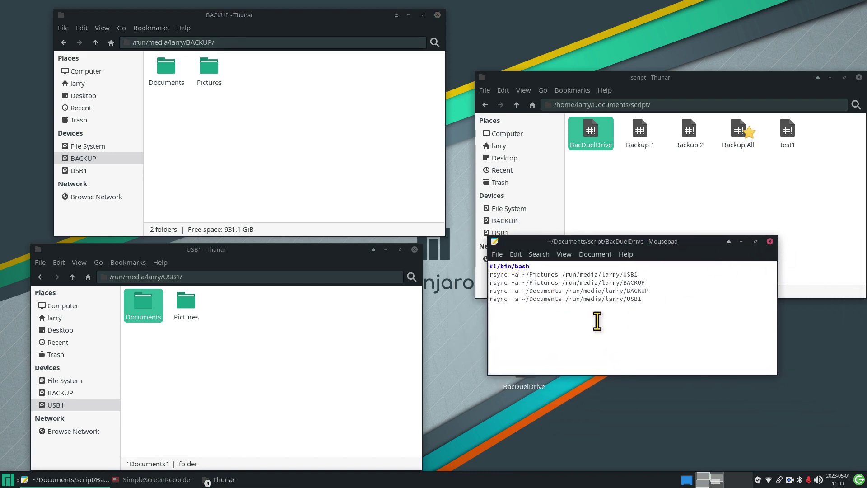
Review the DuelBackupDemo login autostart entry again, and close the settings and the BacDuelDrive script without changes.
key(super)
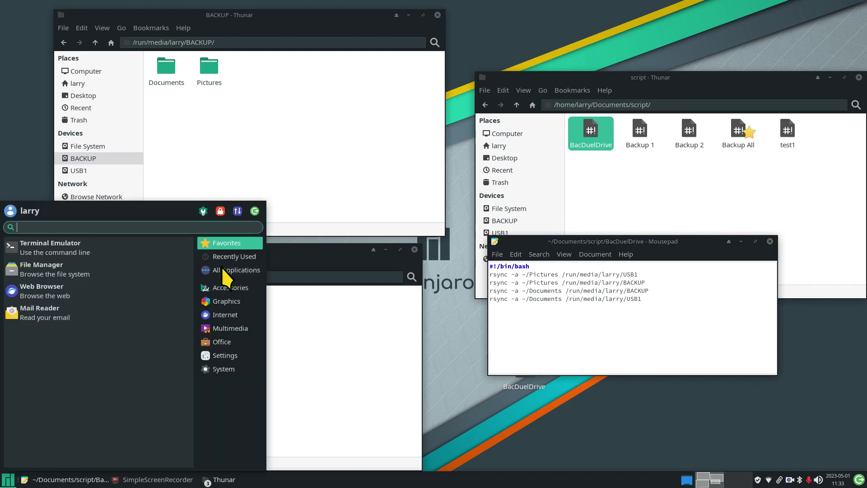
click(203, 210)
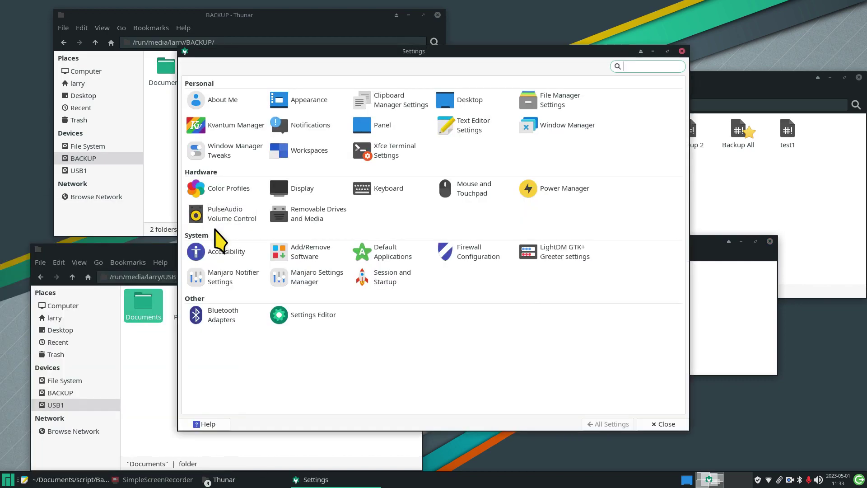
click(374, 272)
click(267, 71)
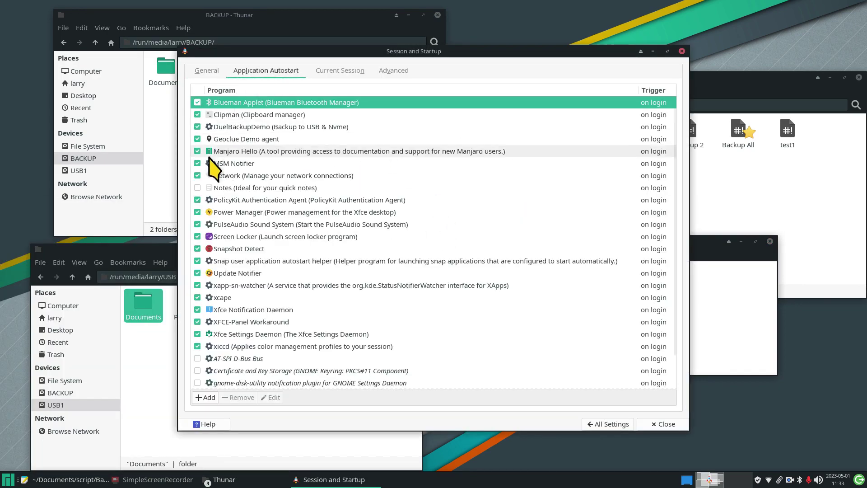
click(230, 127)
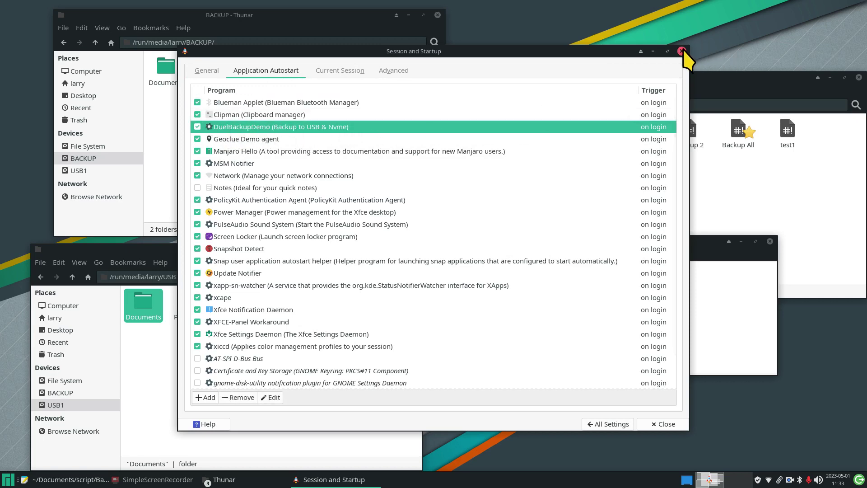
click(681, 51)
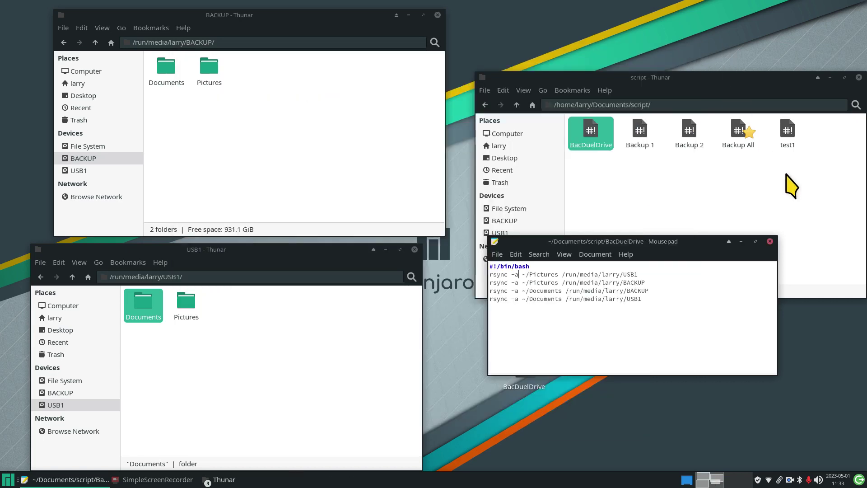
click(770, 242)
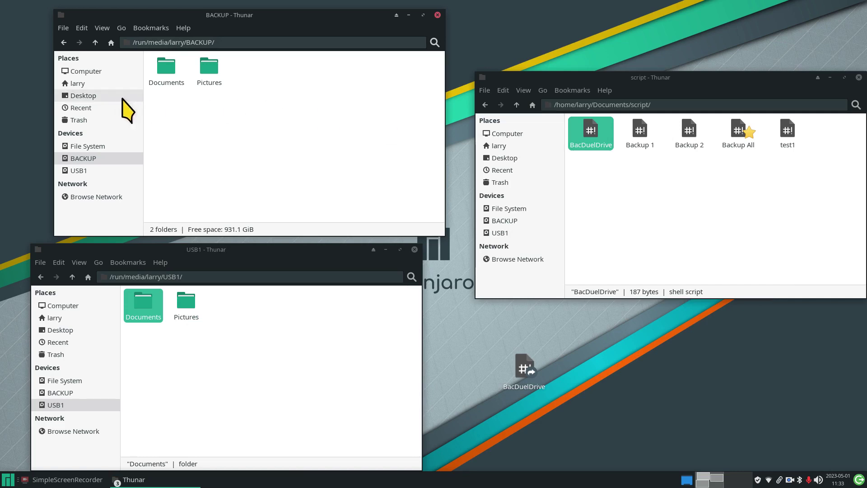
Create a folder named junk2 in the home folder, using the window that shows the BACKUP drive.
click(76, 83)
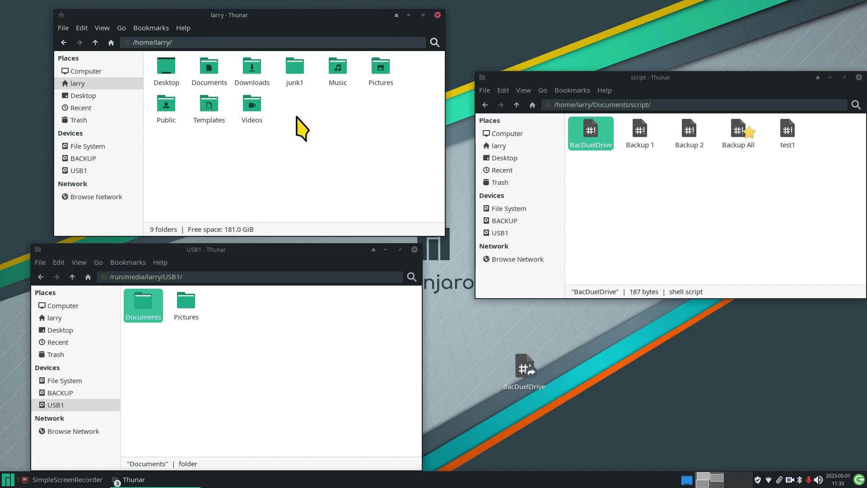
right_click(273, 157)
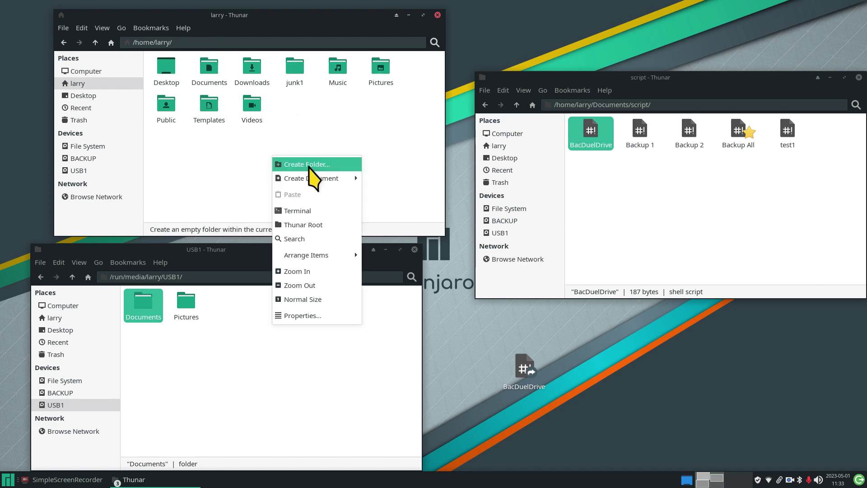
click(310, 165)
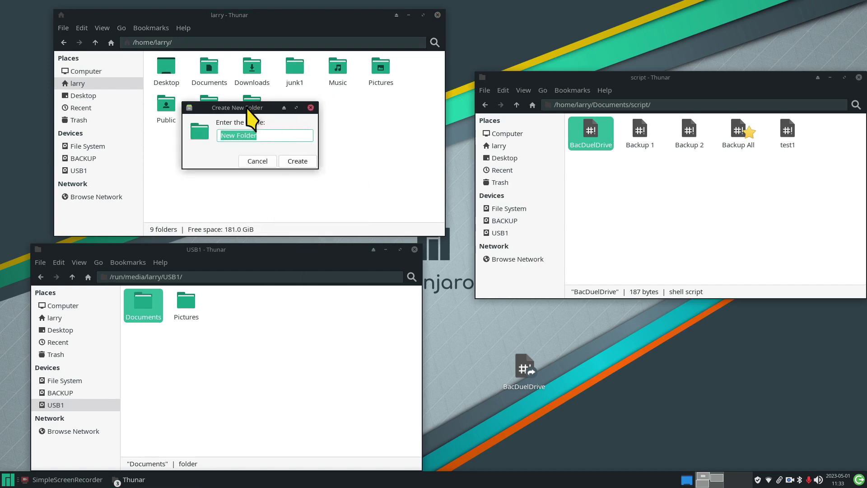
drag(249, 107, 307, 144)
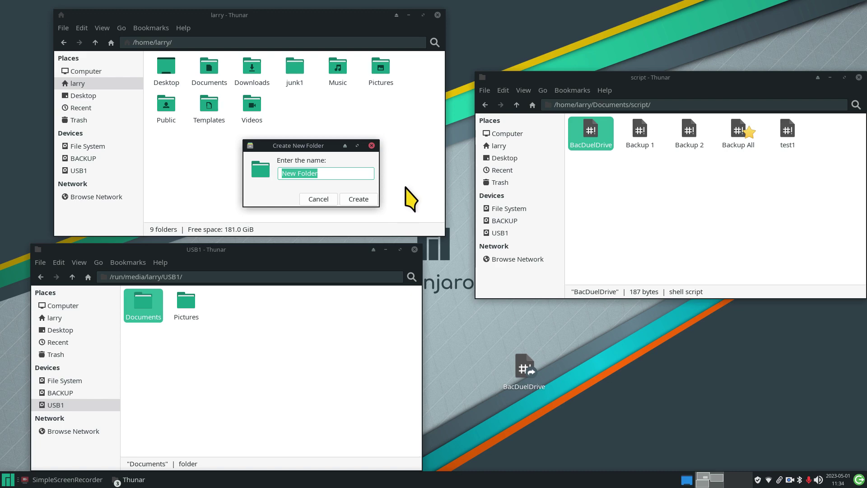
text(junk2)
click(369, 197)
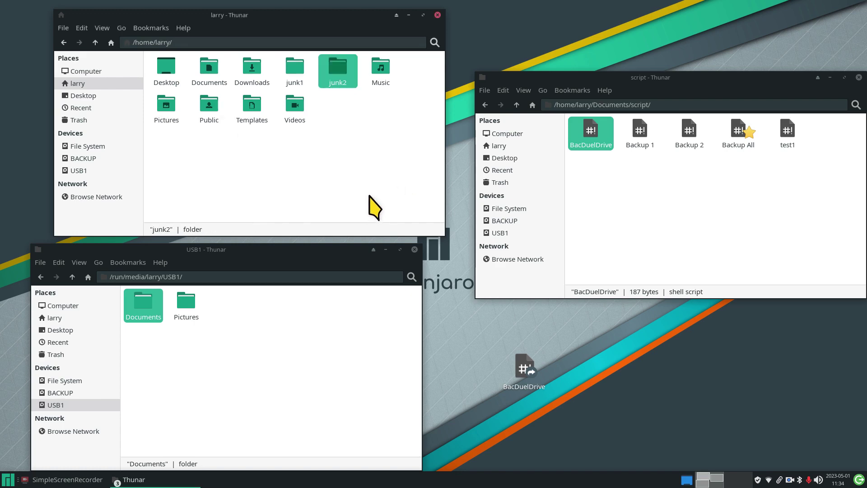
Create an empty file named abc inside the junk2 folder and return to the home folder.
double_click(341, 68)
right_click(242, 110)
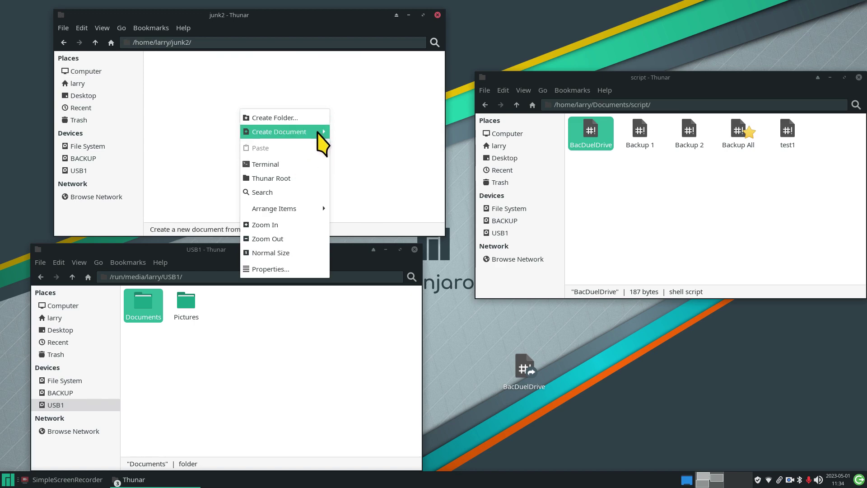
mouse_move(322, 131)
click(372, 159)
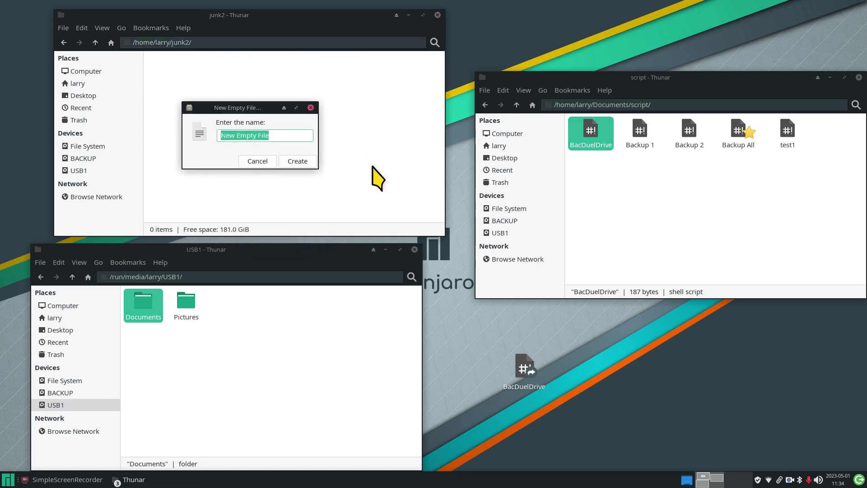
text(abc)
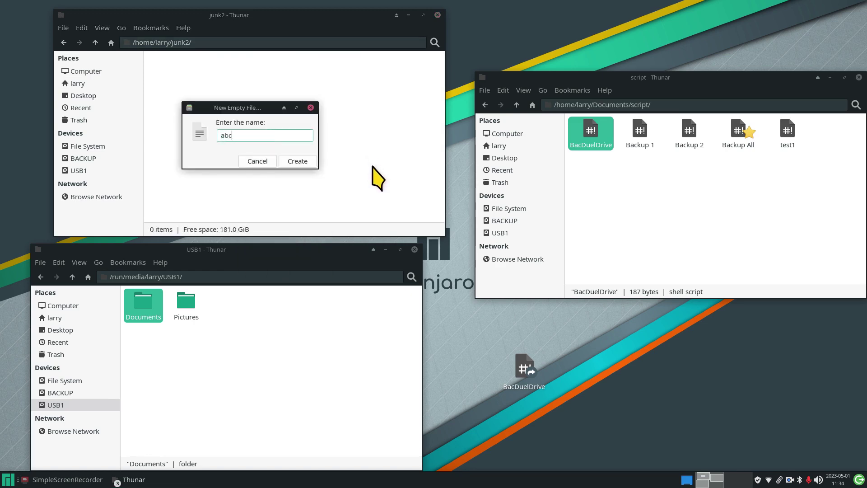
click(302, 162)
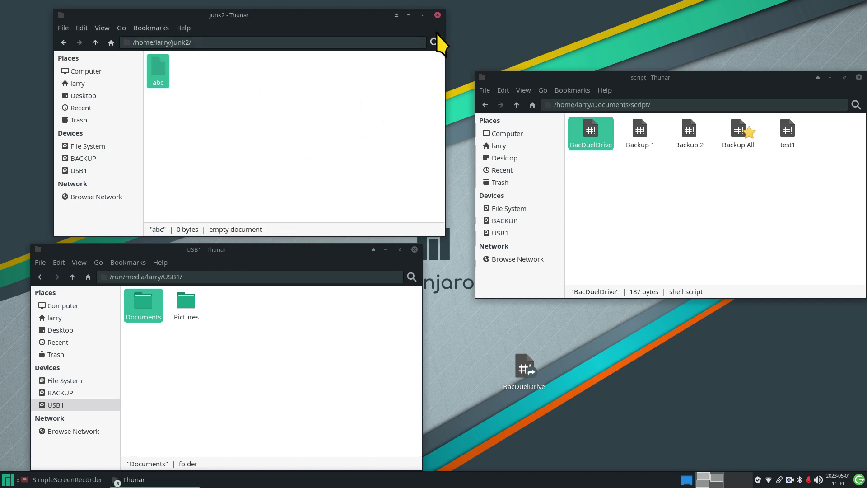
click(95, 43)
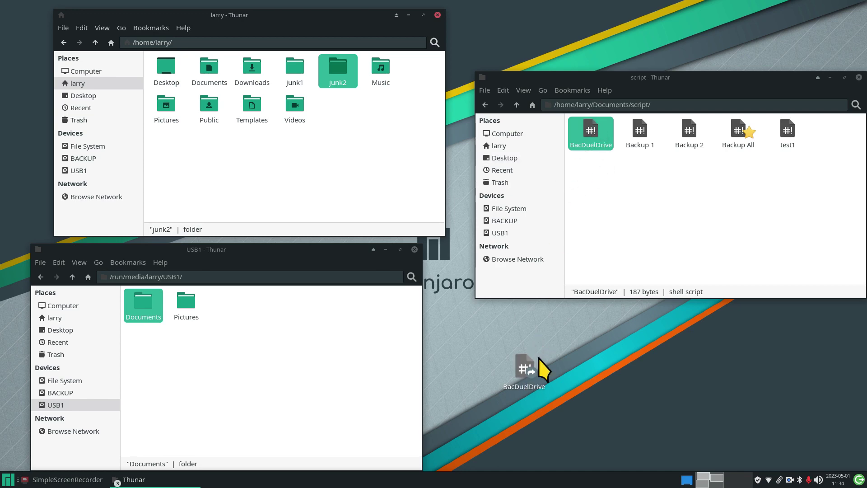
Open the BacDuelDrive script in Mousepad and check the text editor's About information.
double_click(593, 130)
drag(473, 163, 684, 185)
click(636, 195)
click(644, 226)
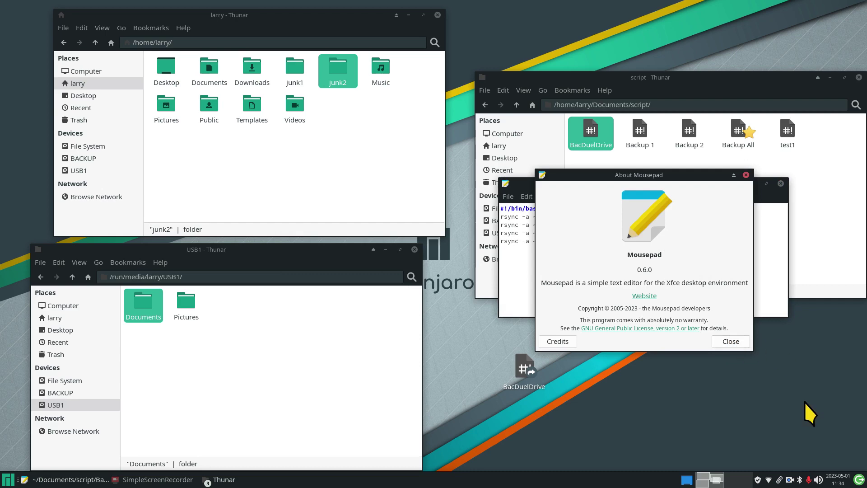
click(728, 341)
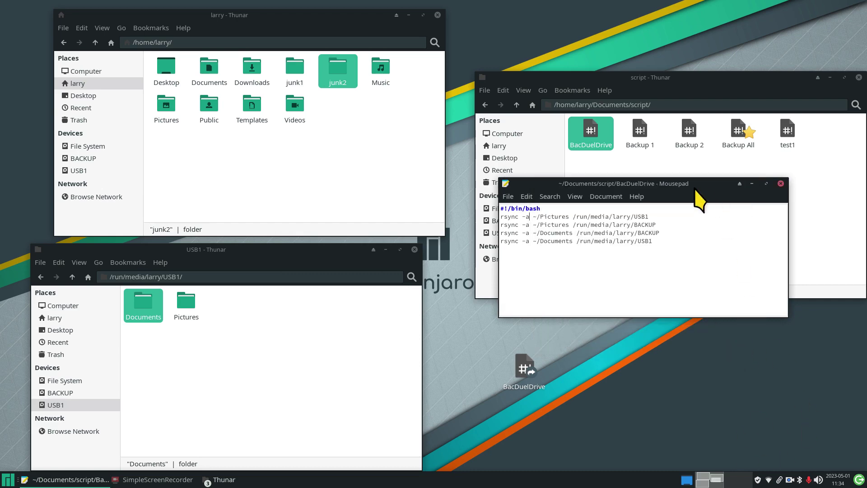
drag(701, 181, 702, 157)
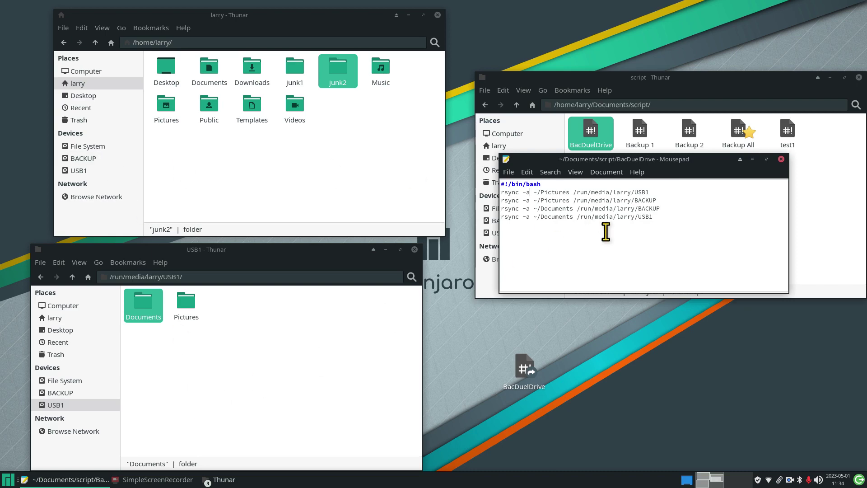
Copy the last rsync line, which backs up Documents to USB1, and paste it on the line below.
triple_click(501, 219)
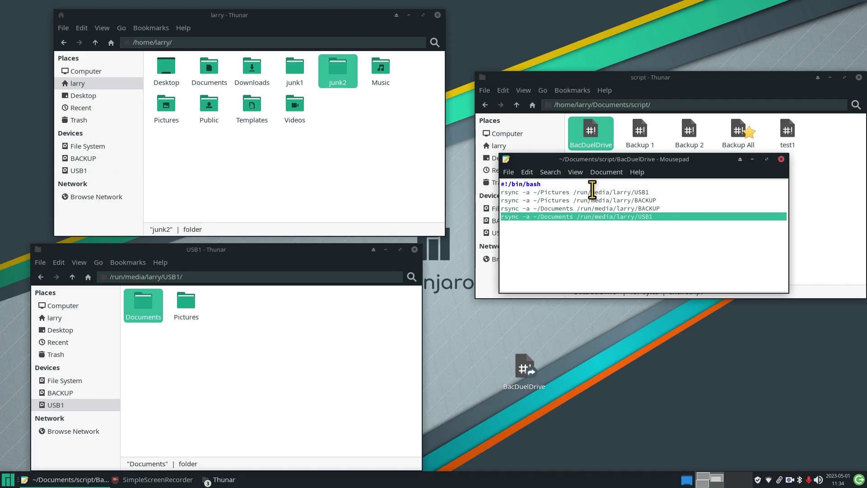
right_click(619, 217)
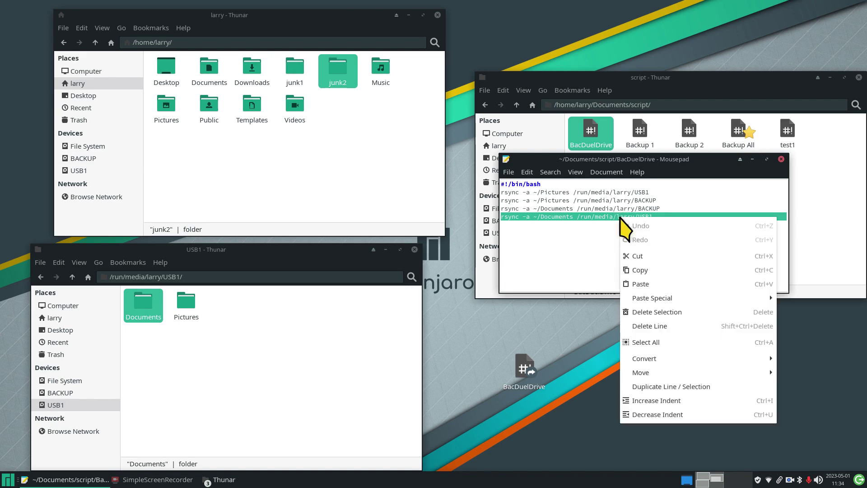
click(667, 271)
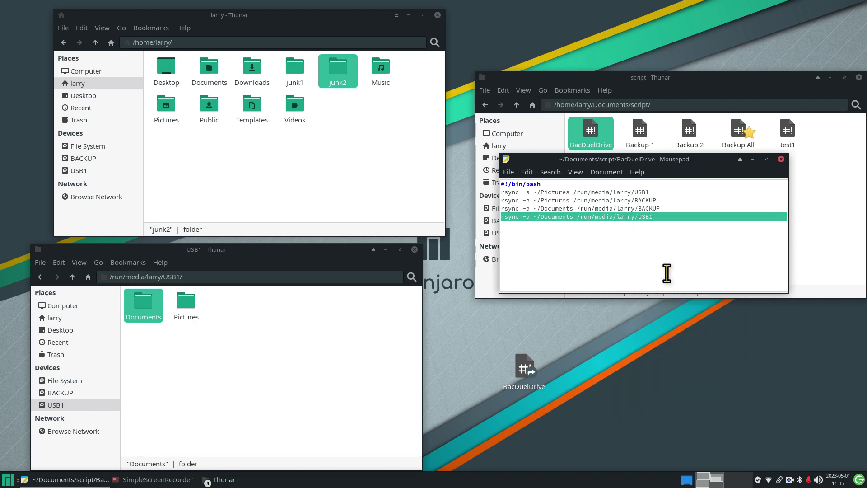
click(653, 228)
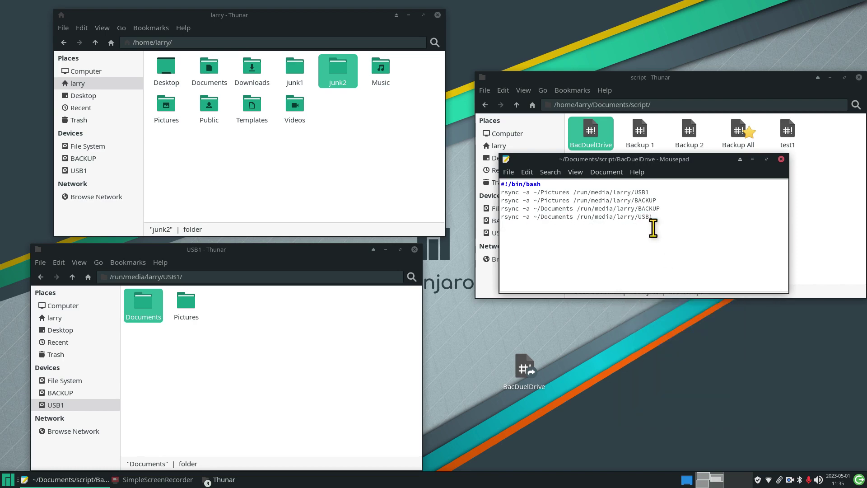
right_click(521, 229)
click(582, 298)
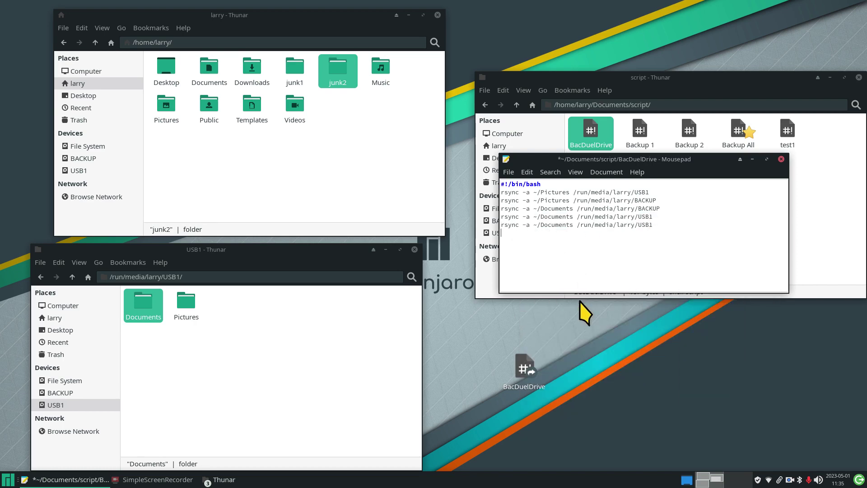
Set the source folder in the pasted rsync line to ~/junk2, and close the script with the changes saved.
click(574, 224)
key(BackSpace)
key(BackSpace)
key(BackSpace)
key(BackSpace)
key(BackSpace)
key(BackSpace)
key(BackSpace)
key(BackSpace)
key(BackSpace)
text(junk2)
key(Delete)
click(781, 159)
click(711, 264)
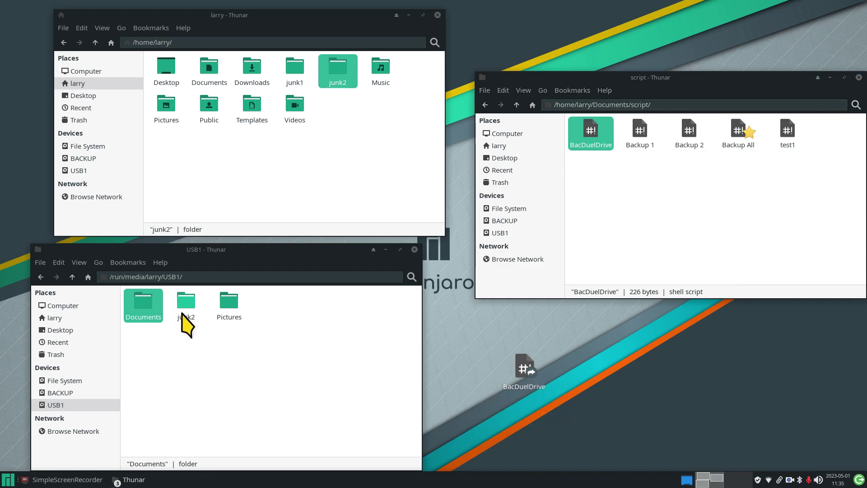
Show the BACKUP drive's root folder beside USB1 and reopen the BacDuelDrive script in Mousepad.
click(101, 159)
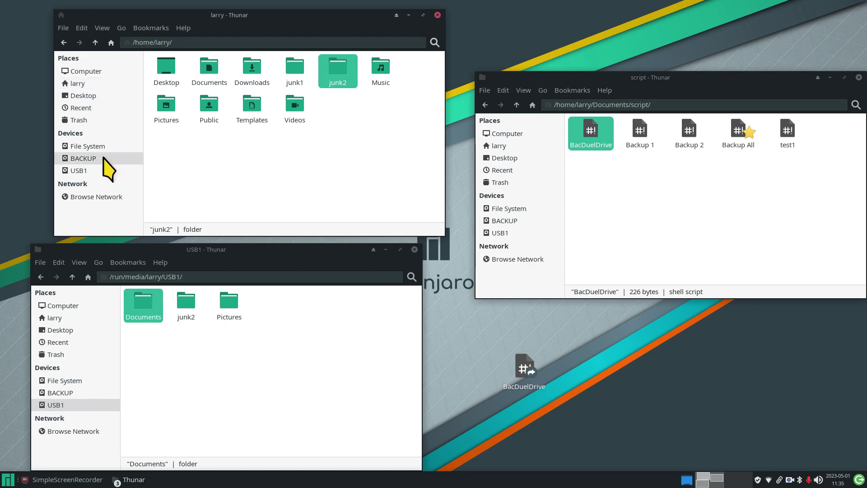
right_click(587, 125)
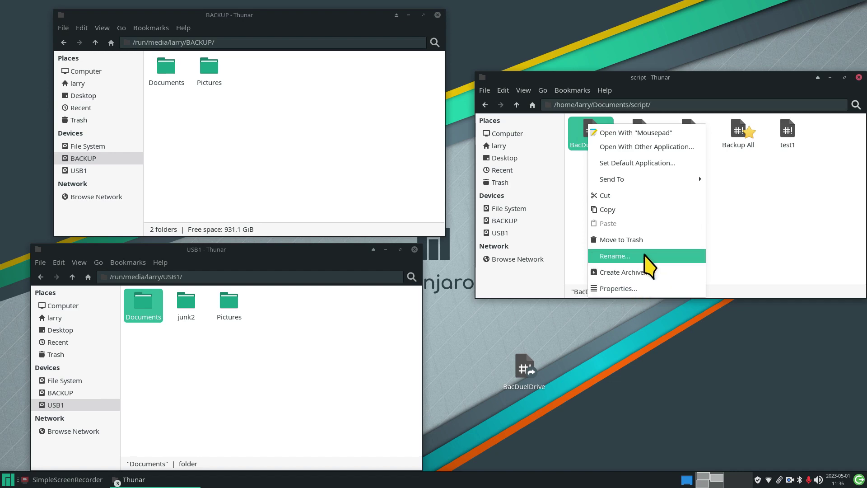
click(660, 132)
drag(497, 174, 699, 208)
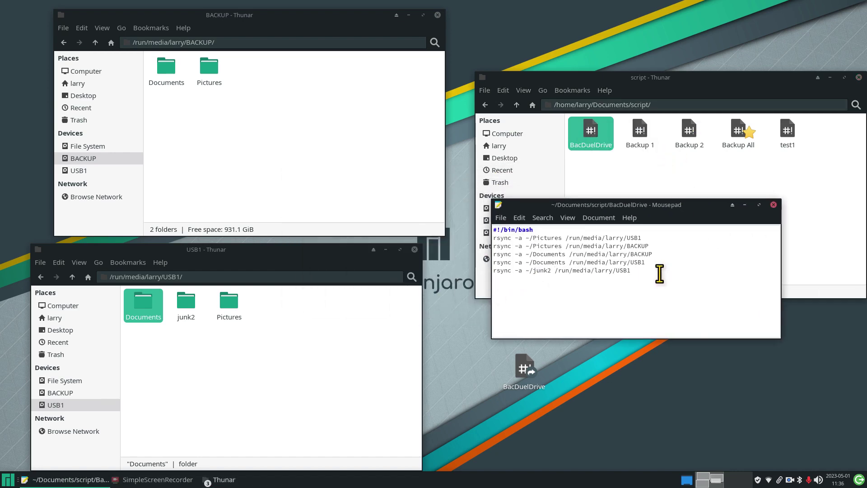
Add a copy of the junk2 rsync line with BACKUP as its destination drive, and save and close the script.
click(555, 271)
drag(637, 270, 492, 271)
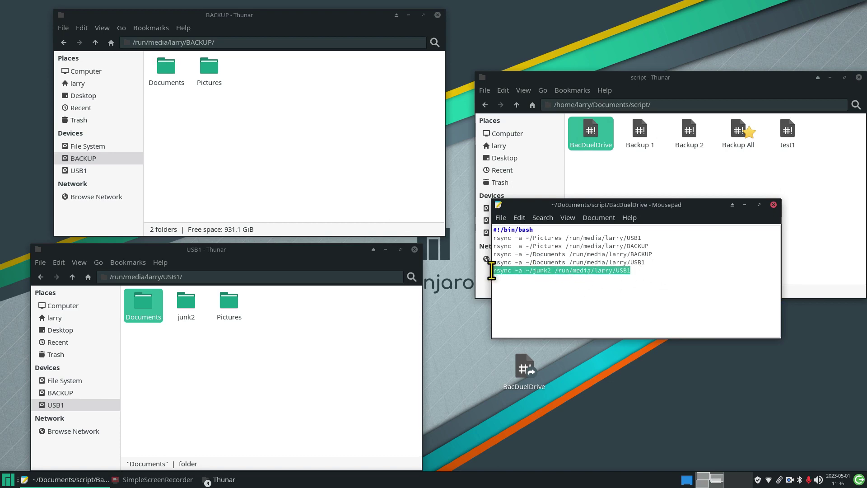
right_click(528, 270)
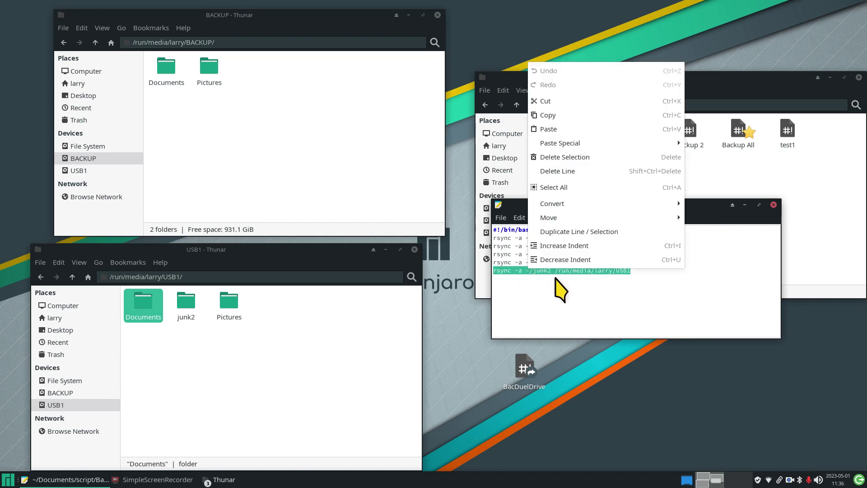
click(615, 117)
click(643, 276)
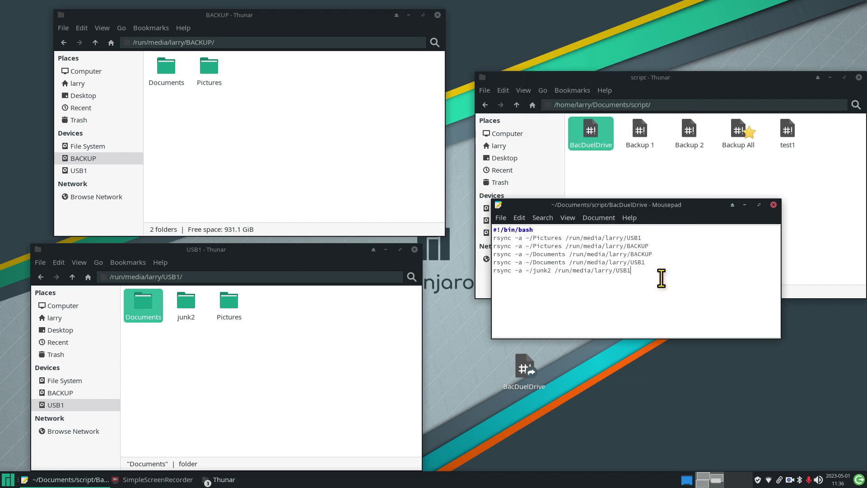
key(Return)
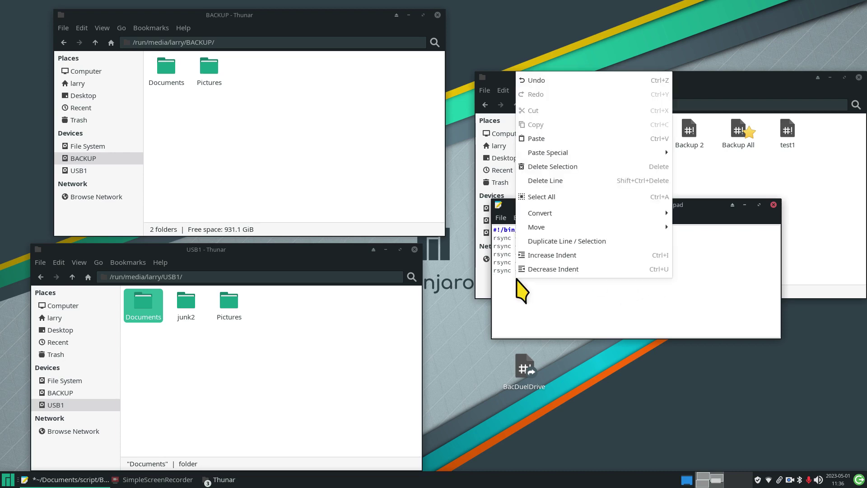
right_click(516, 278)
click(618, 136)
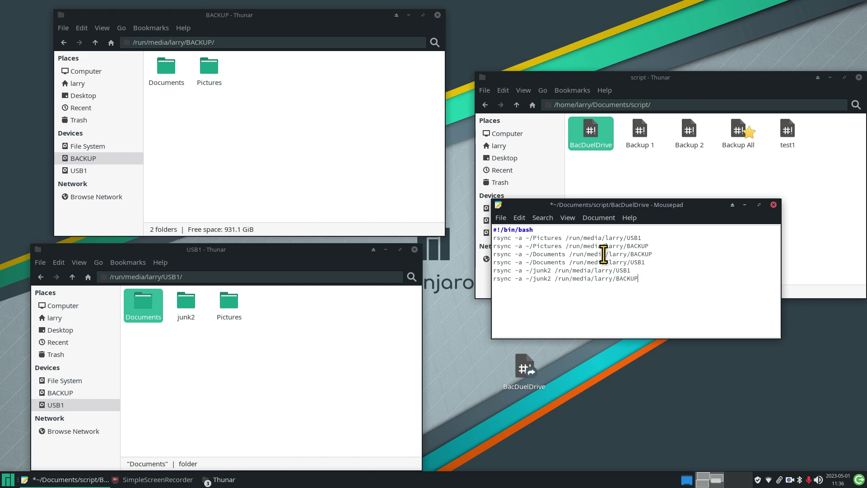
click(773, 205)
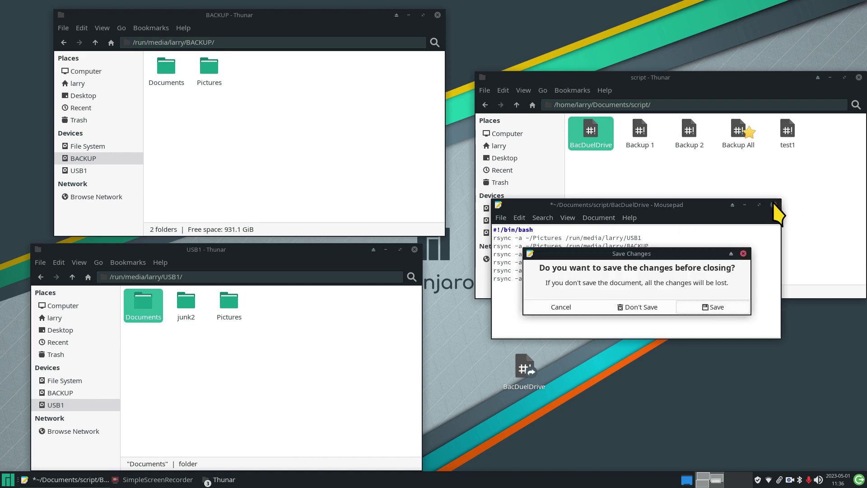
click(718, 307)
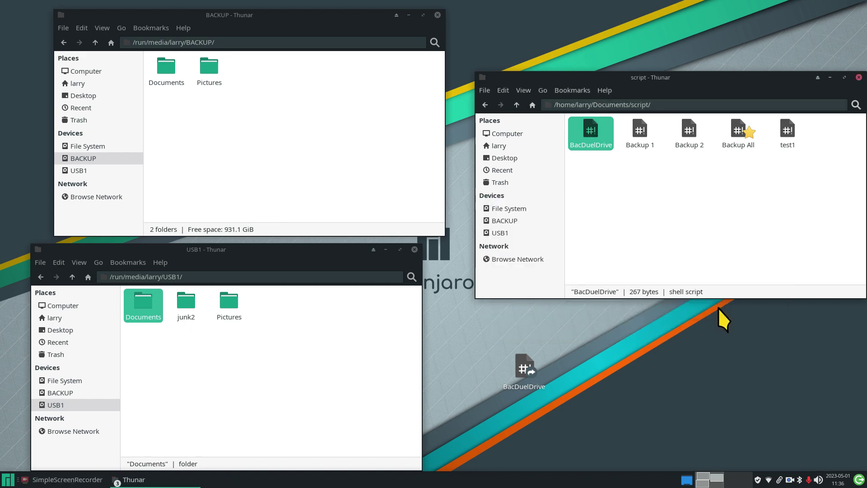
Run the BacDuelDrive backup from its desktop link and reopen the script file to review its rsync lines.
double_click(519, 369)
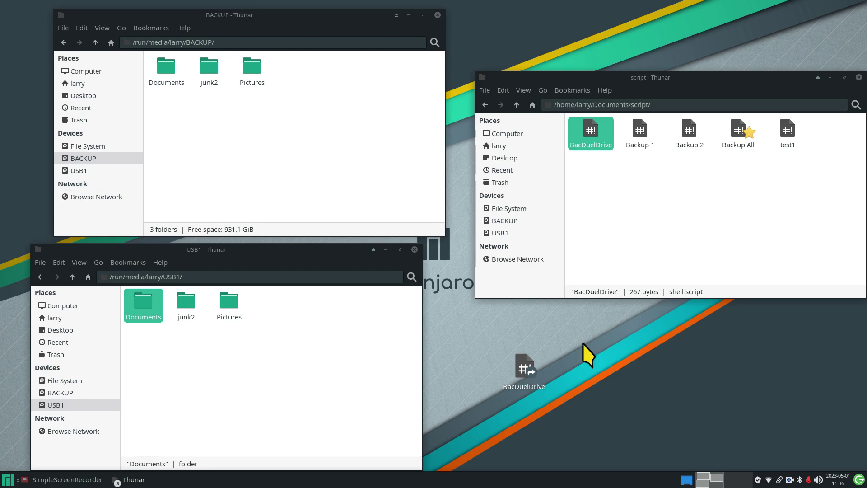
double_click(592, 133)
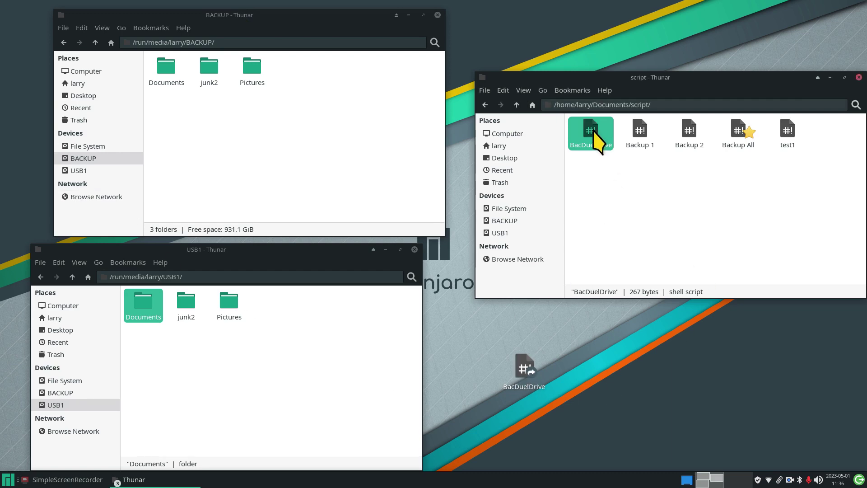
drag(467, 174, 726, 263)
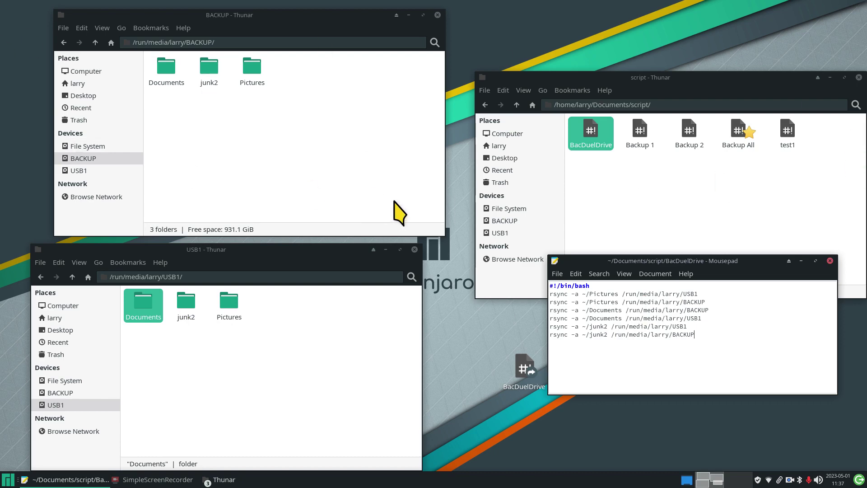
Create a folder named HelloWorld inside the home junk2 folder.
click(533, 145)
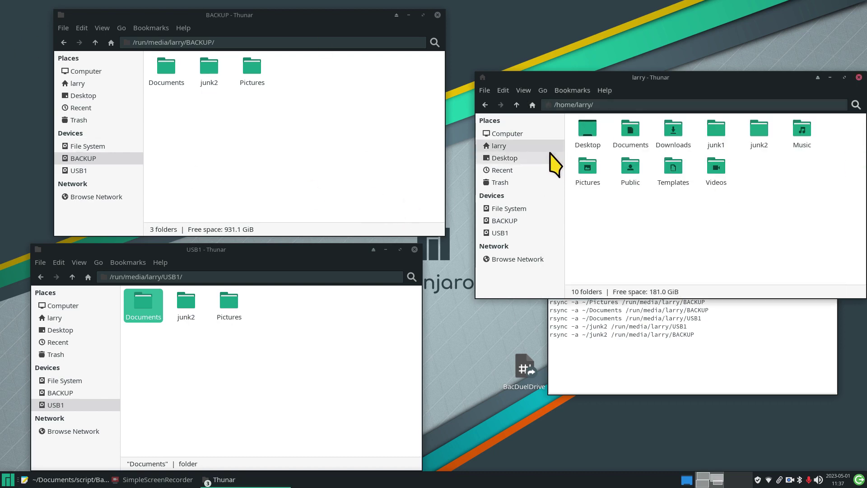
double_click(767, 135)
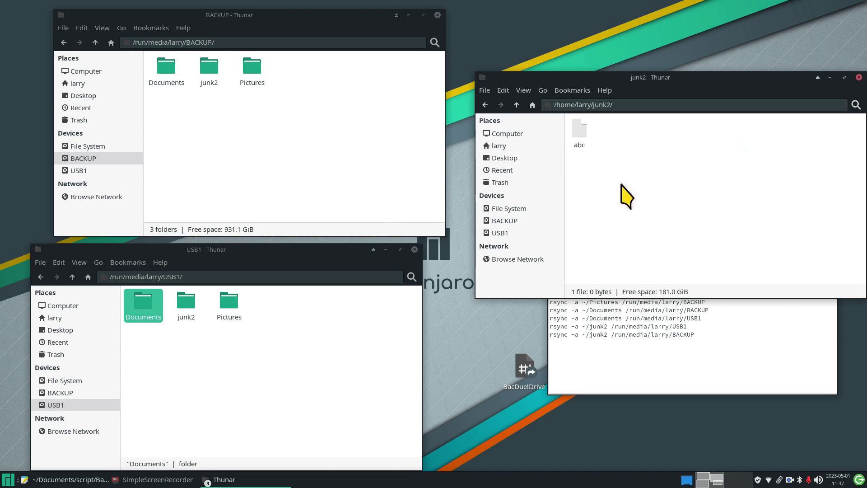
right_click(621, 186)
click(684, 193)
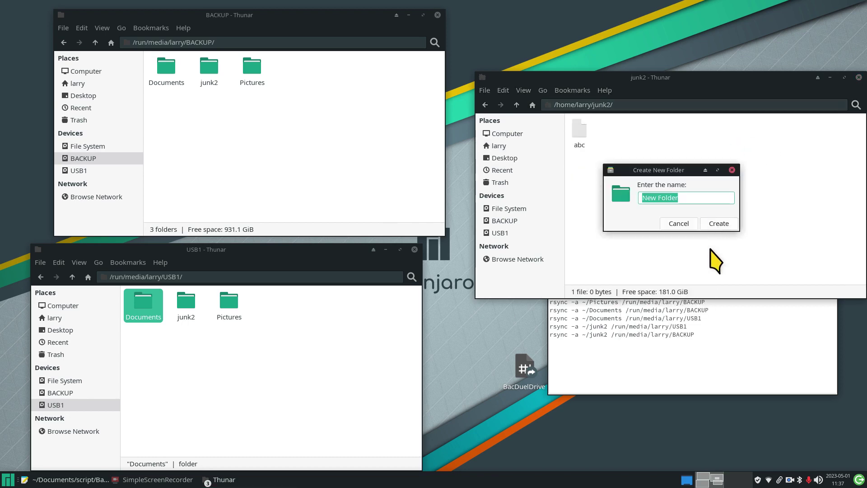
text(HelloWorld)
key(Return)
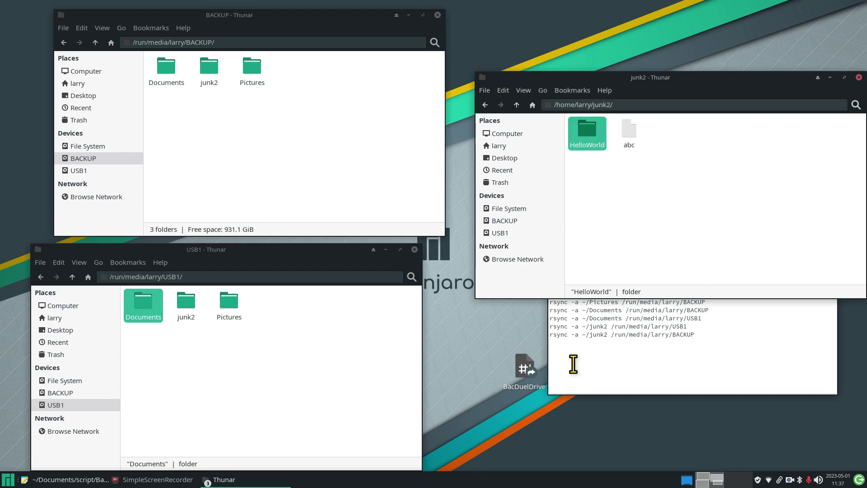
Close the BacDuelDrive script and run the backup again from its desktop link.
click(551, 367)
click(830, 261)
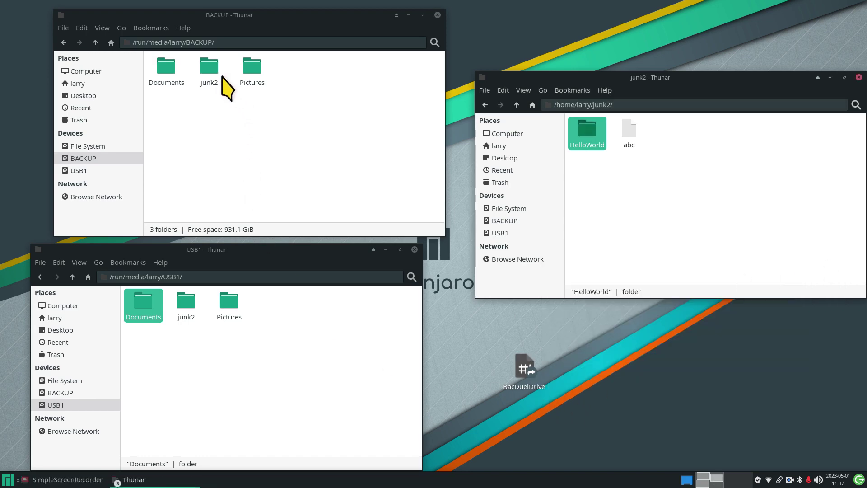
double_click(528, 371)
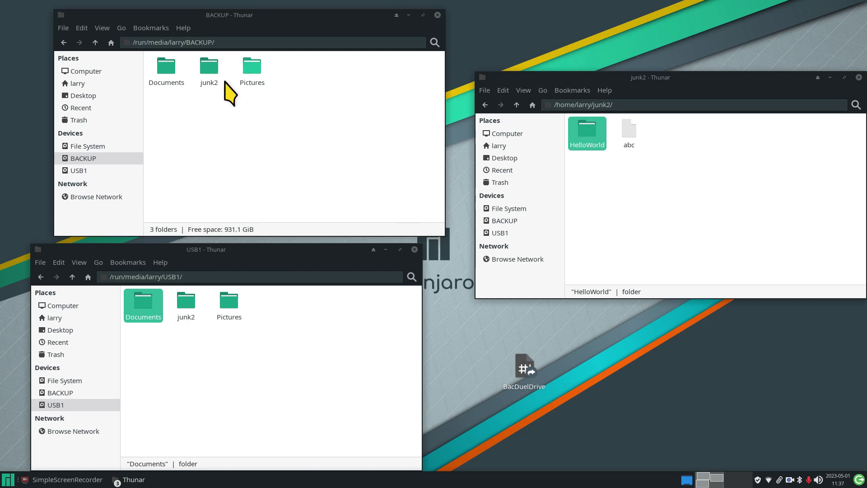
Open the junk2 folders on the BACKUP and USB1 drives to check their backed-up contents.
click(204, 70)
double_click(207, 76)
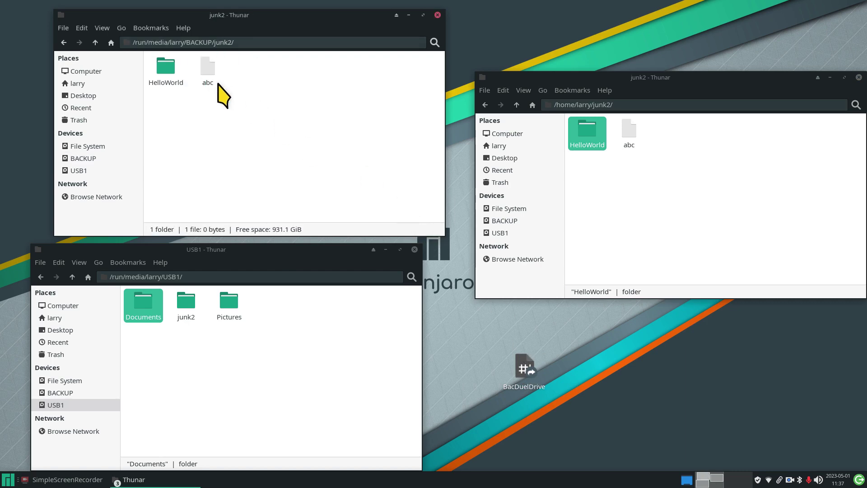
double_click(186, 303)
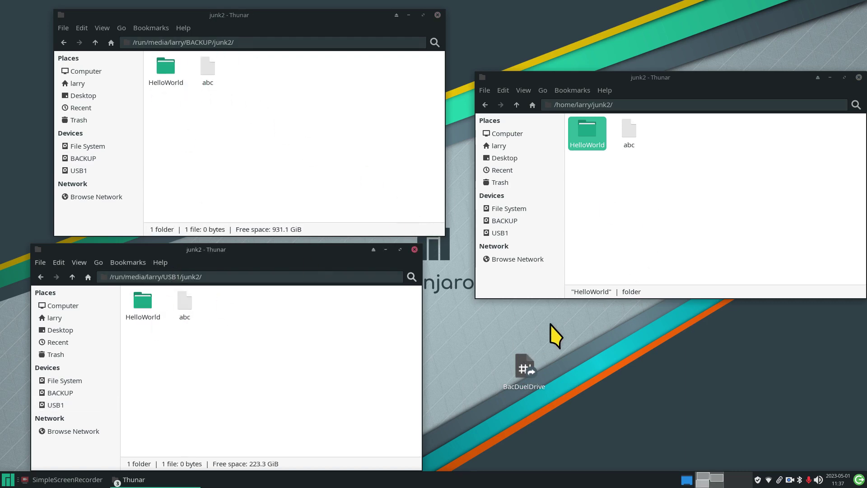
Reopen the BacDuelDrive script from the home Documents/script folder and review its rsync lines beside the backed-up junk2 folders.
click(516, 105)
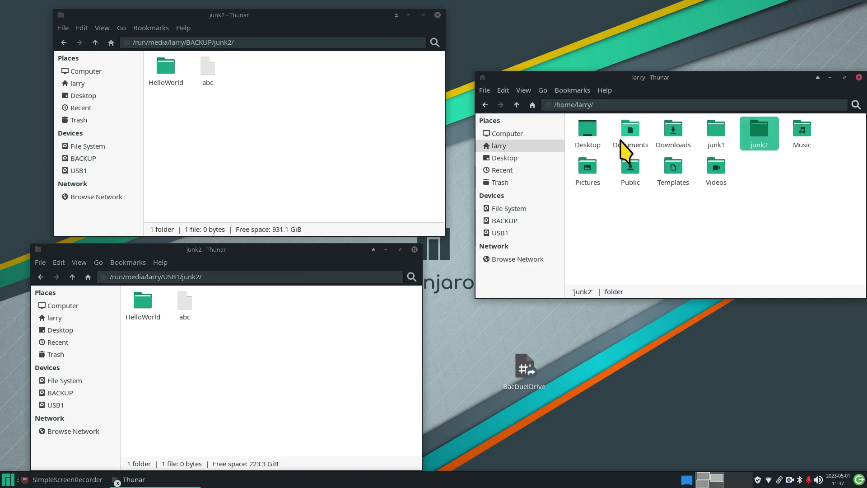
double_click(627, 140)
double_click(596, 129)
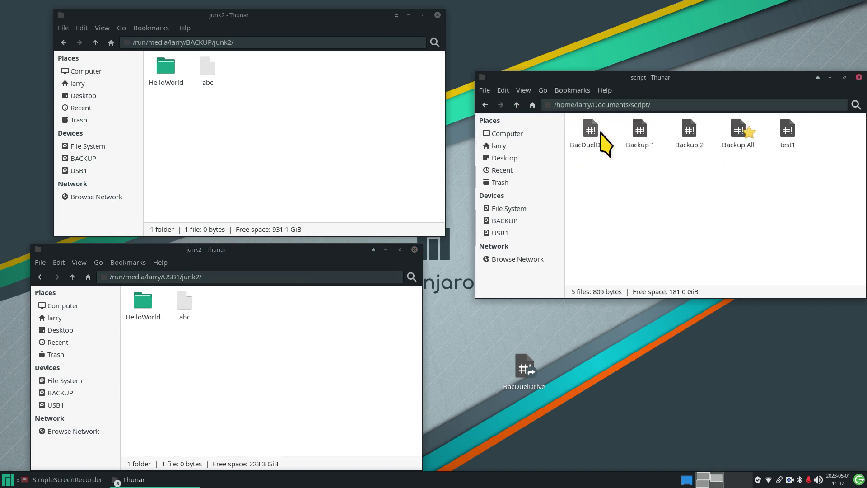
double_click(587, 131)
drag(474, 177, 663, 243)
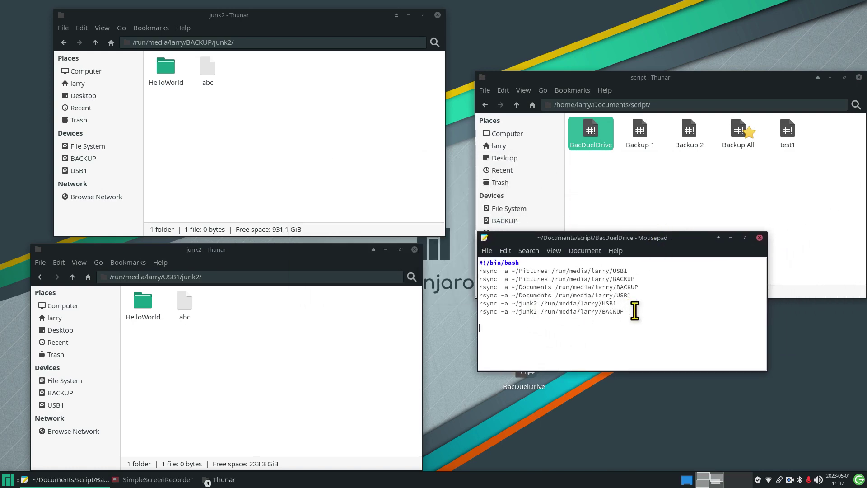
drag(696, 240, 735, 182)
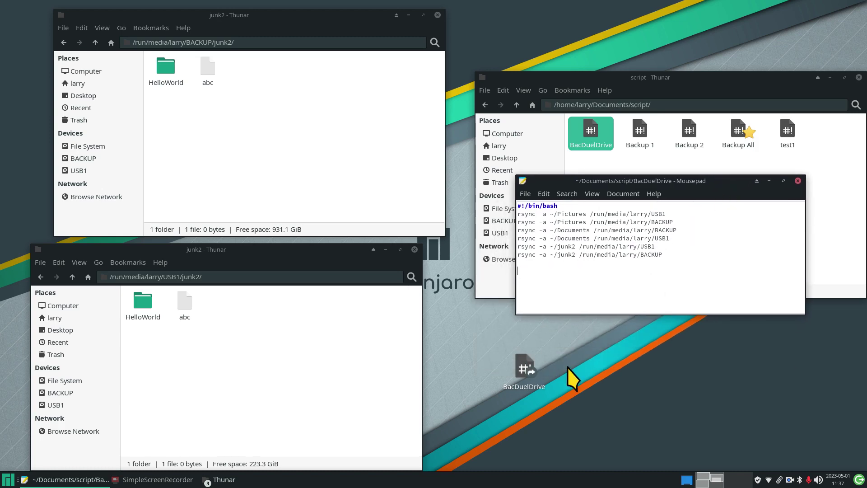
mouse_move(519, 383)
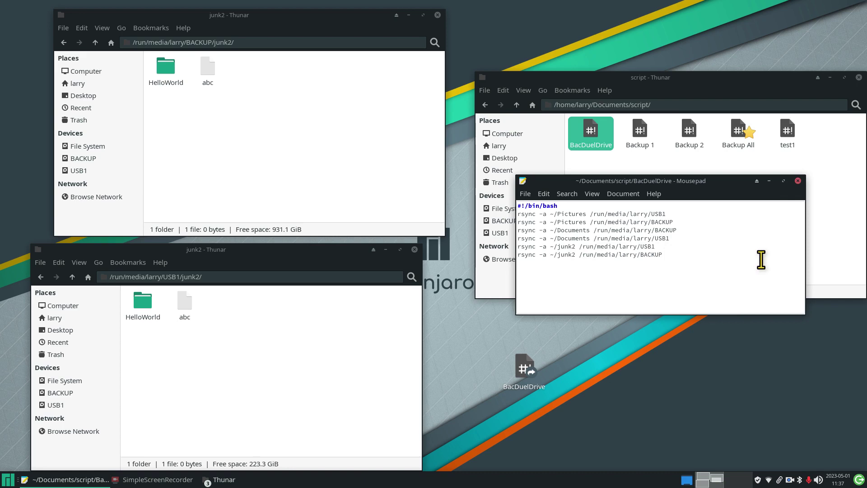
Close the BacDuelDrive script and clear the file selection in the script folder.
click(645, 270)
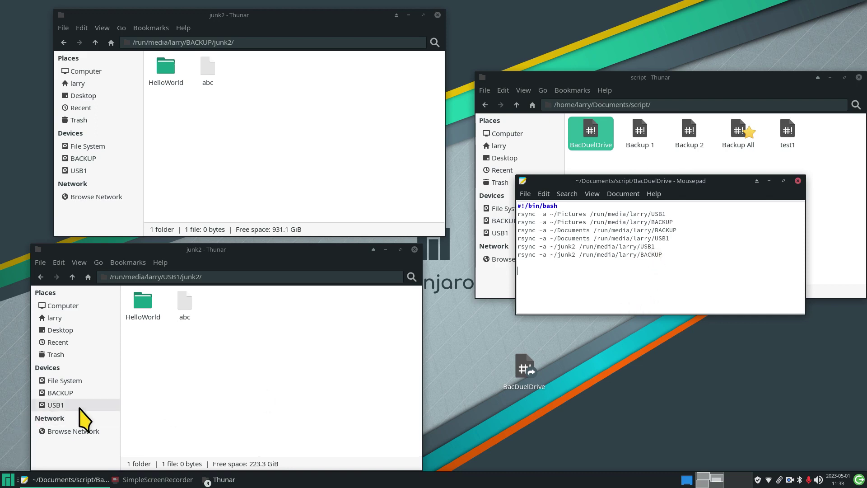
mouse_move(75, 407)
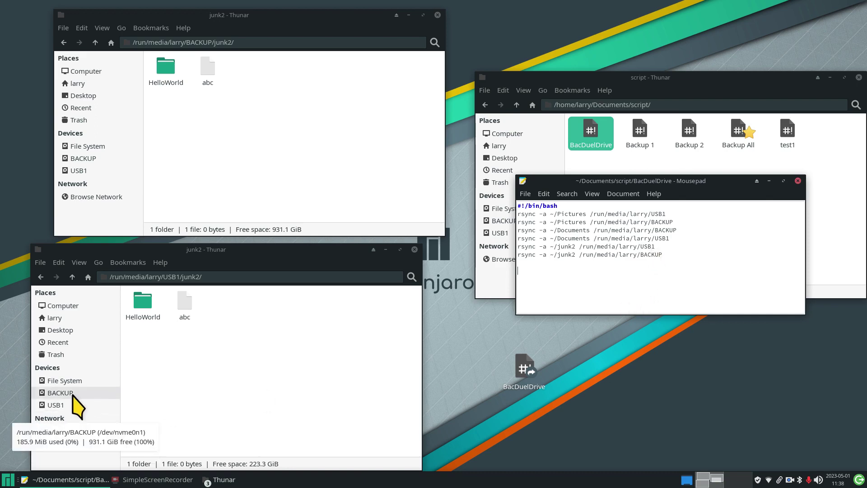
mouse_move(86, 161)
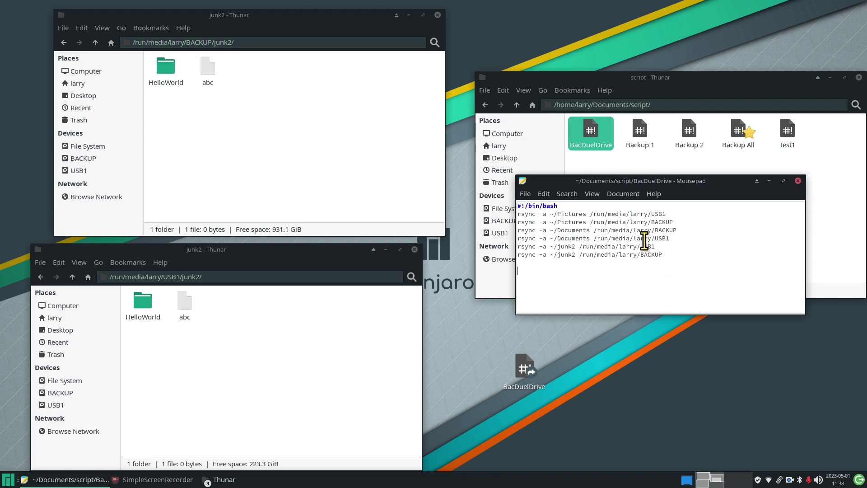
click(797, 180)
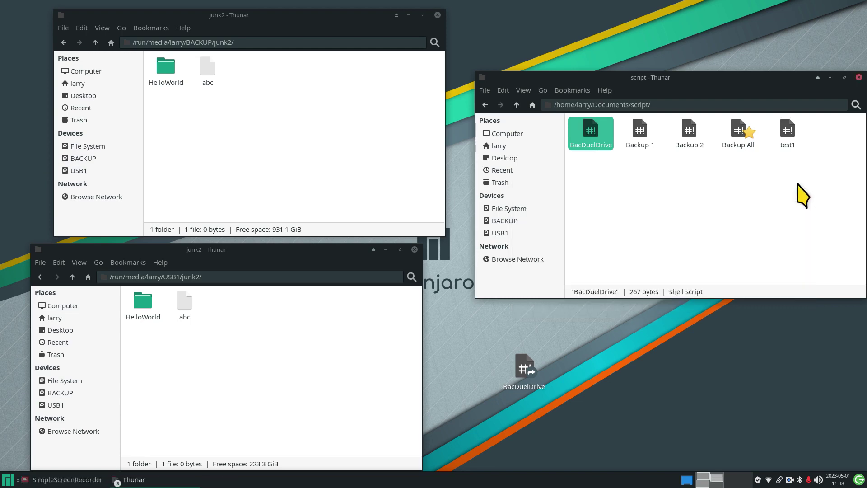
click(603, 207)
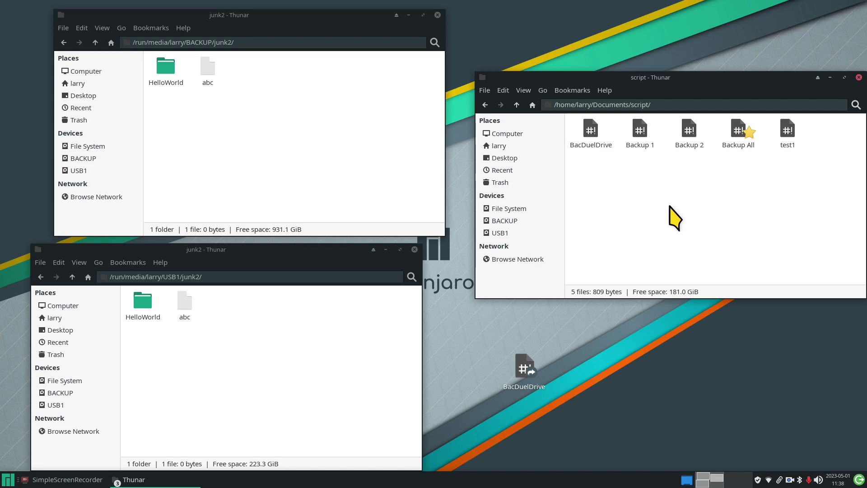
Launch Timeshift, authenticate with the account password, and move its window over the script folder window.
click(8, 479)
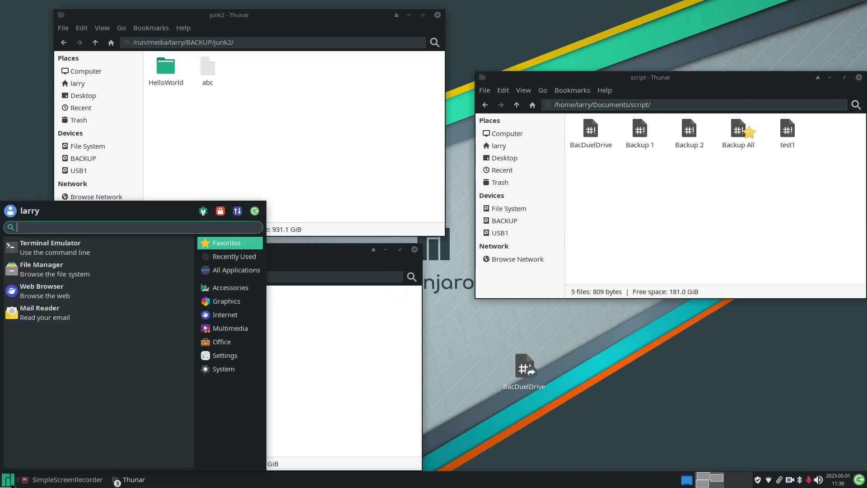
text(t)
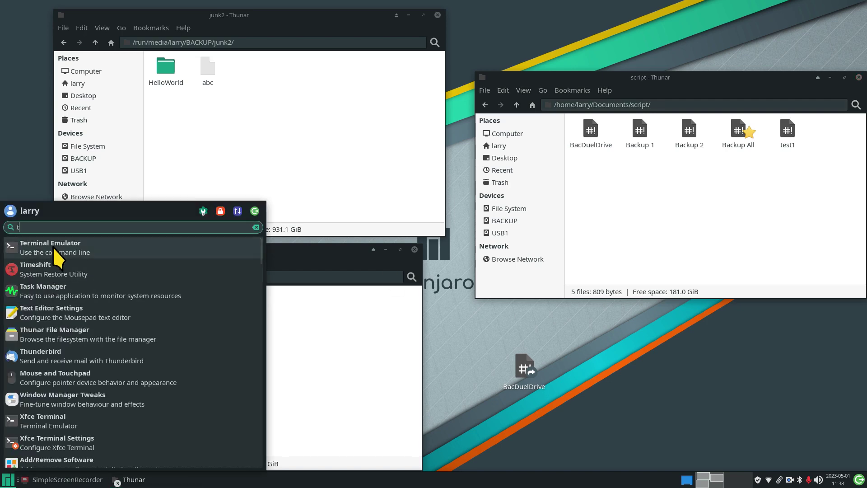
click(41, 267)
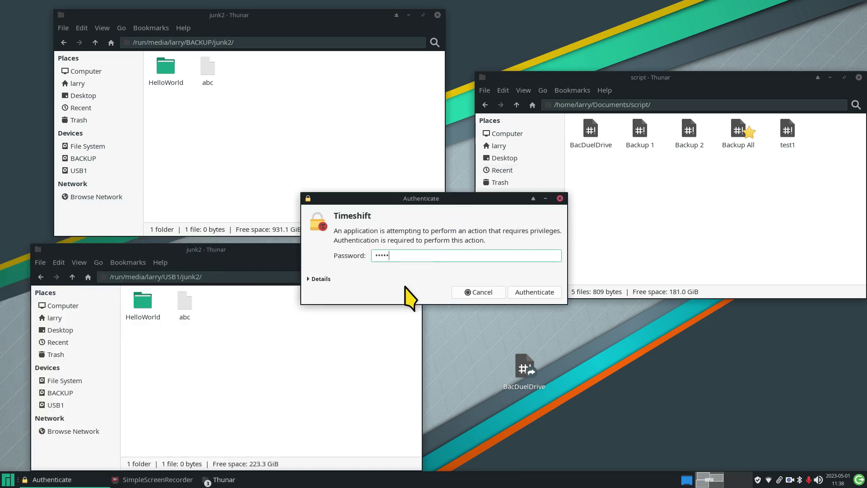
key(Return)
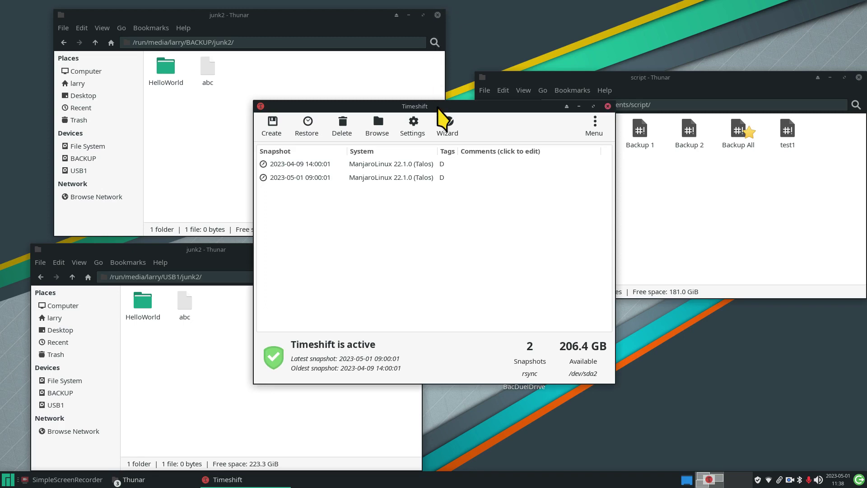
drag(443, 105, 574, 121)
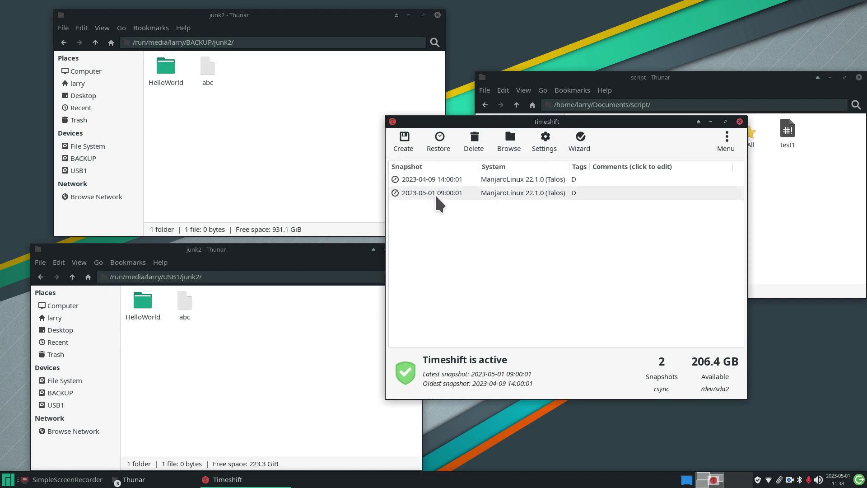
Review Timeshift's home directory and schedule settings, keeping Exclude All Files for the user's home, and close Timeshift.
click(545, 141)
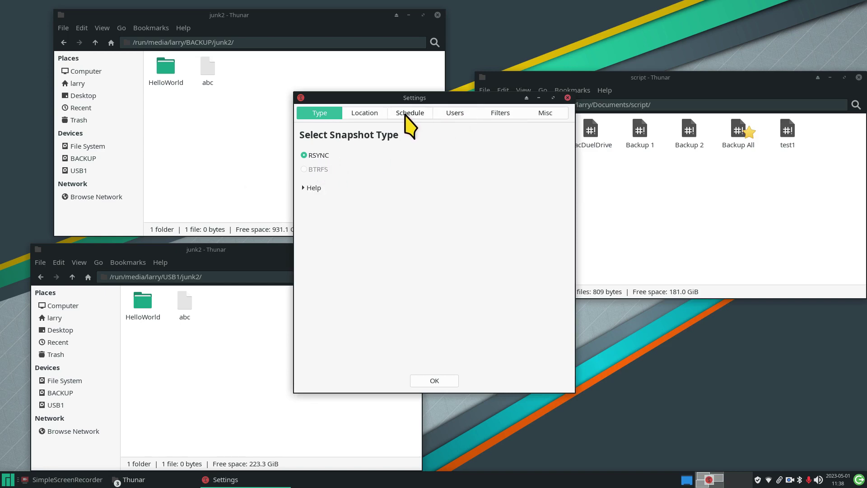
click(463, 117)
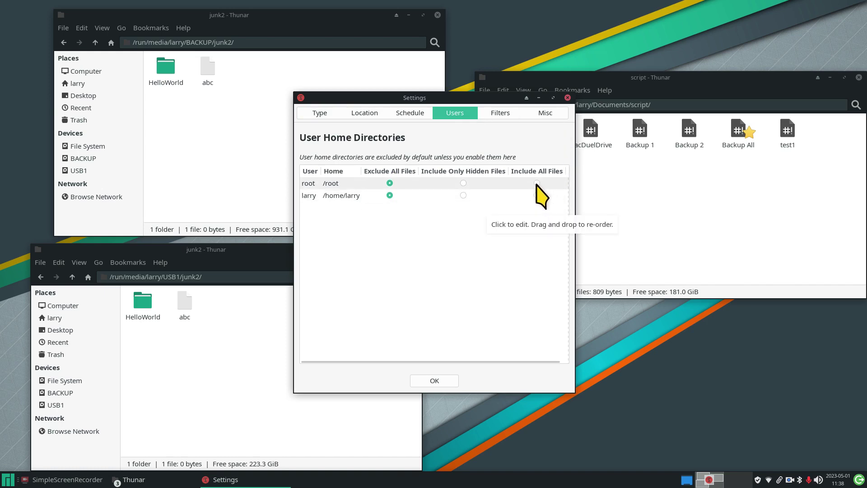
click(409, 113)
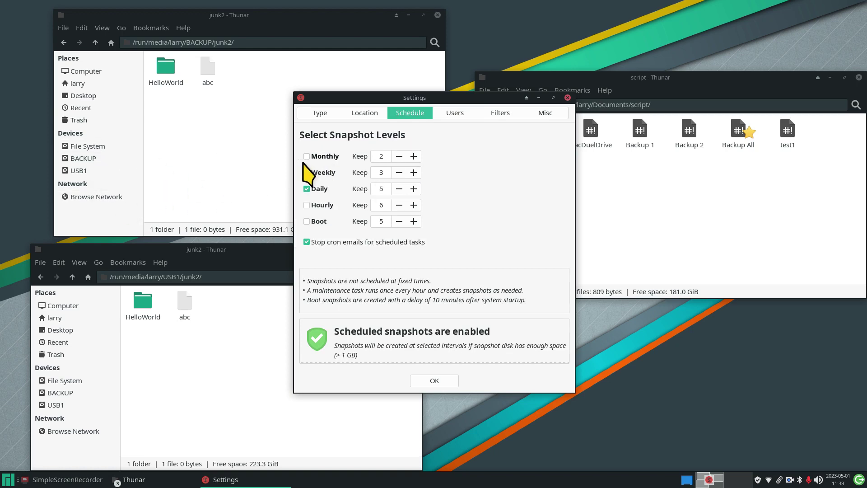
click(455, 112)
click(389, 195)
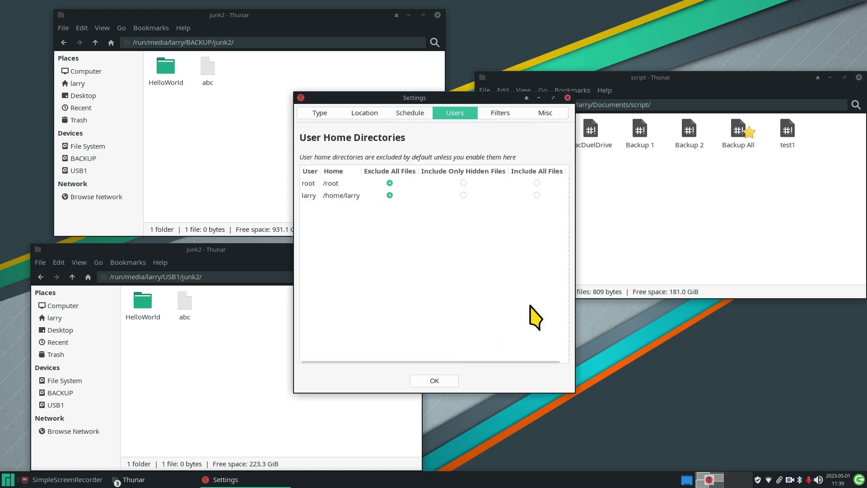
click(434, 381)
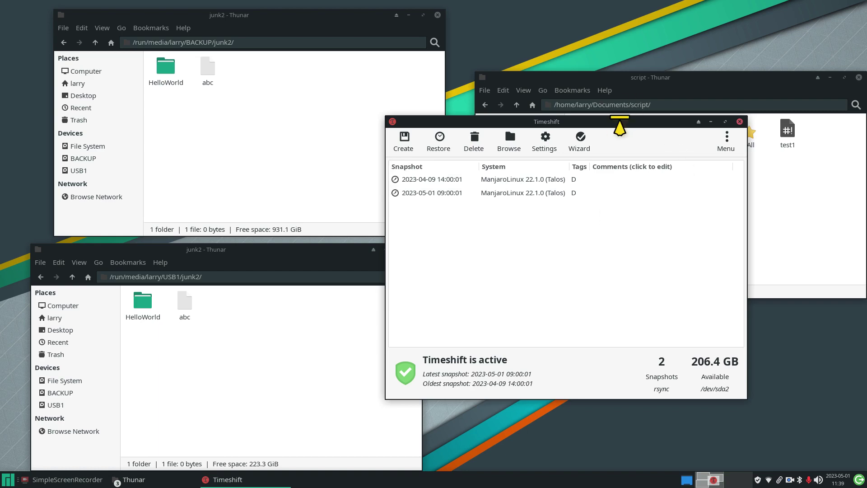
drag(619, 121, 572, 157)
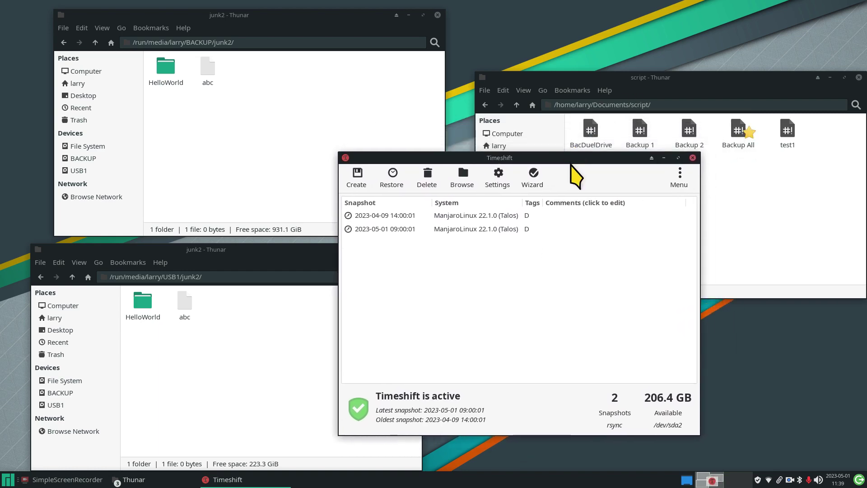
click(692, 157)
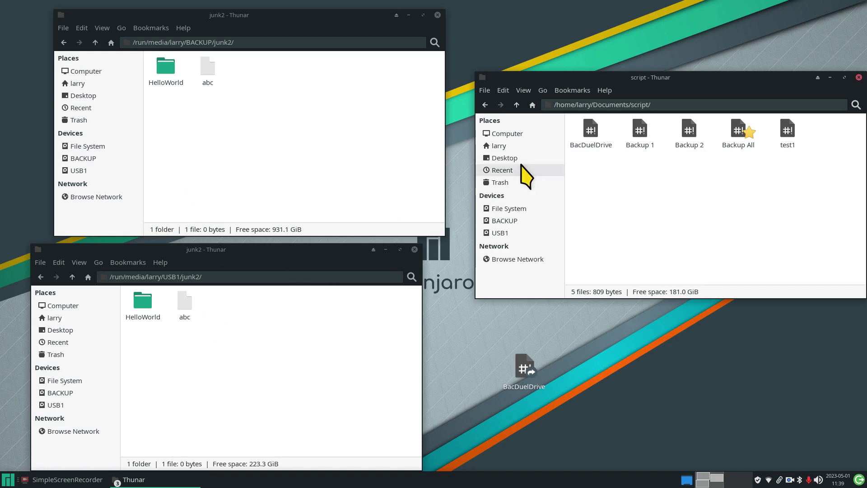
Reopen the BacDuelDrive script from the script folder and highlight its Pictures and Documents rsync lines for review.
double_click(587, 127)
drag(447, 174, 654, 214)
click(562, 307)
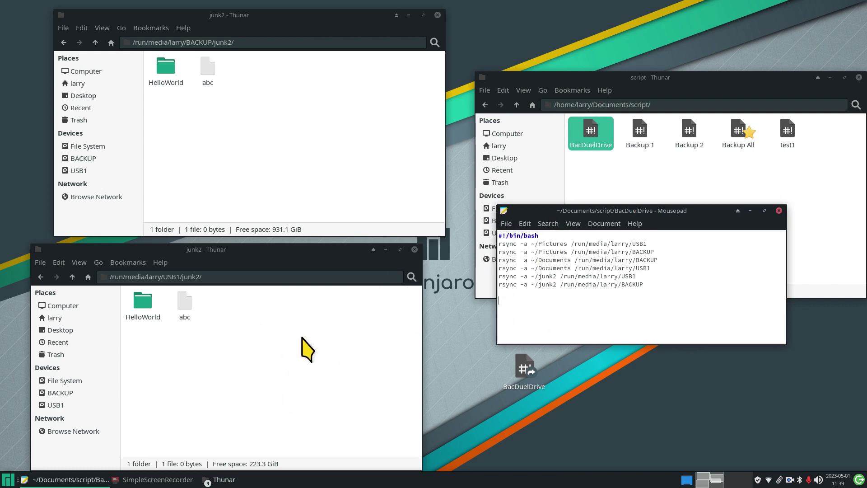
click(254, 165)
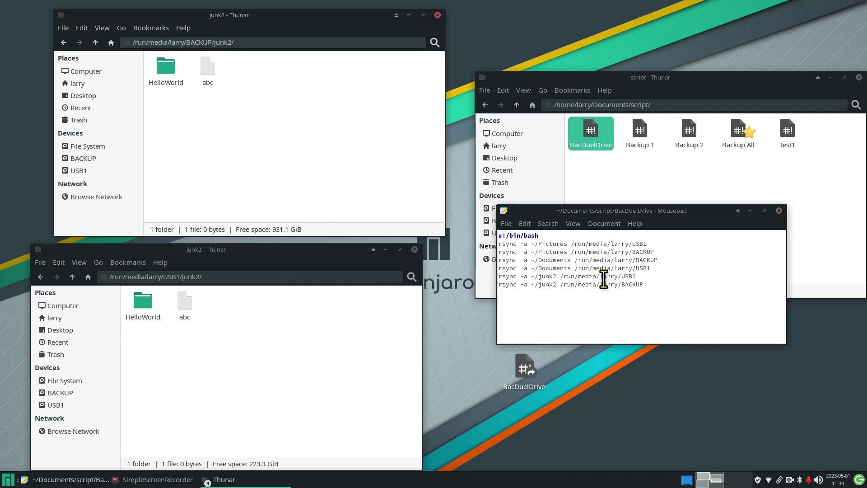
drag(498, 247, 669, 262)
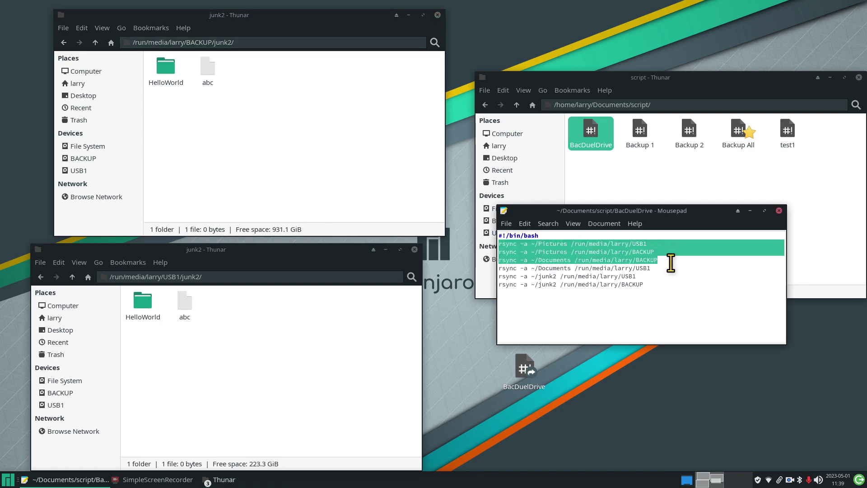
click(671, 262)
drag(499, 252, 679, 267)
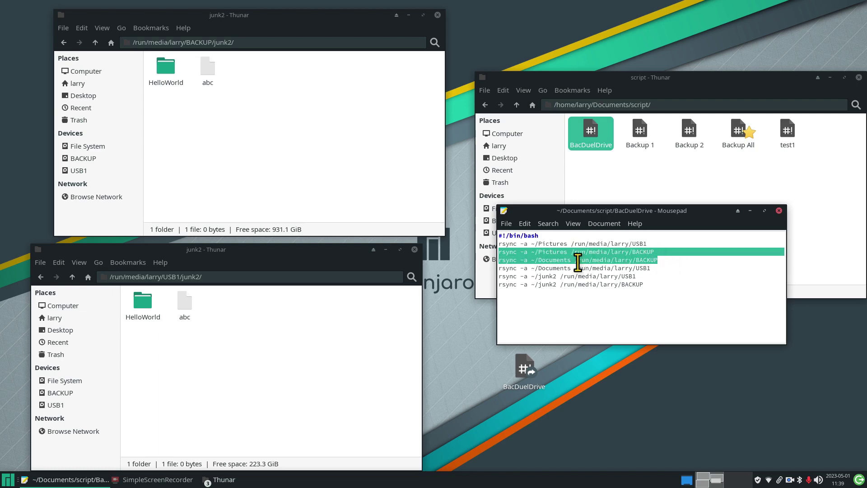
Open the home folder, reveal its hidden files and folders, look through them, and hide them again.
click(555, 145)
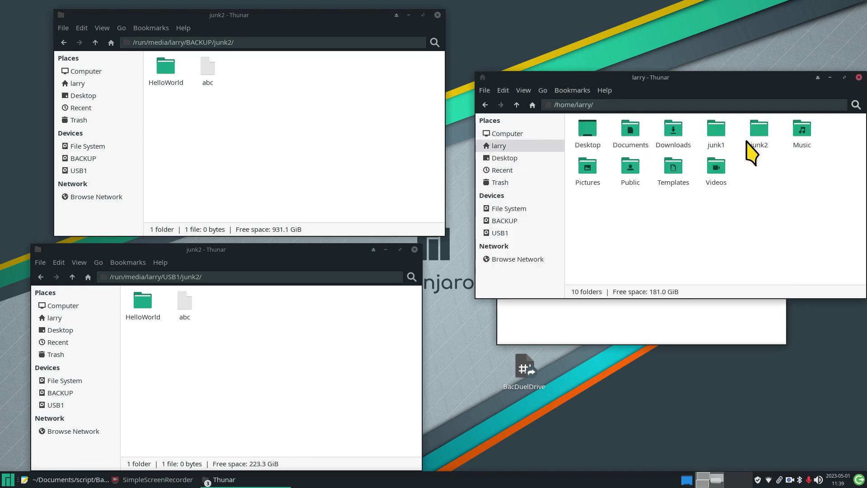
click(632, 131)
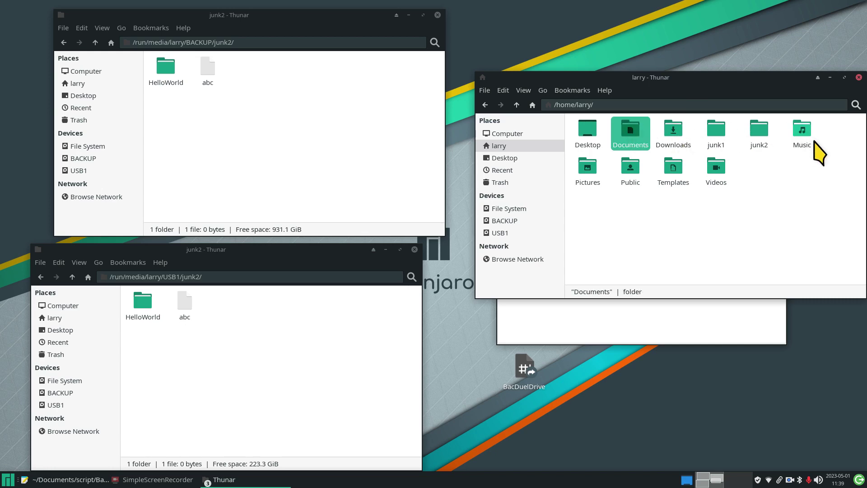
click(650, 210)
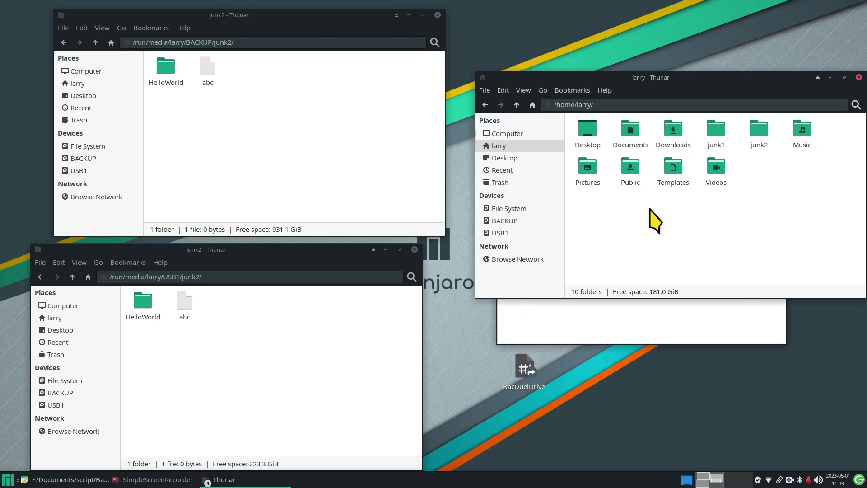
key(ctrl+h)
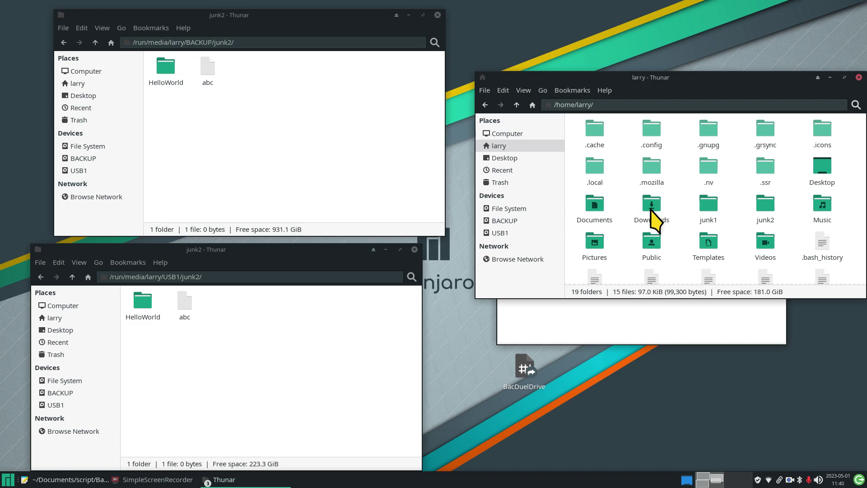
click(590, 134)
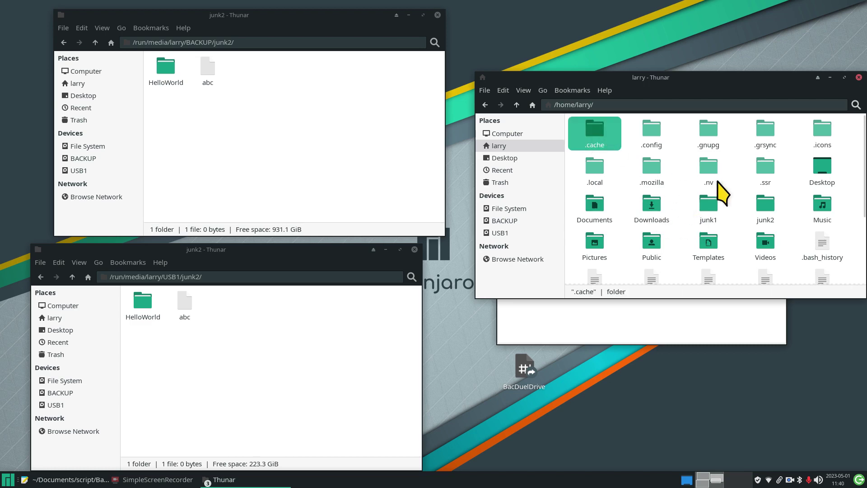
scroll(688, 205, down, 3)
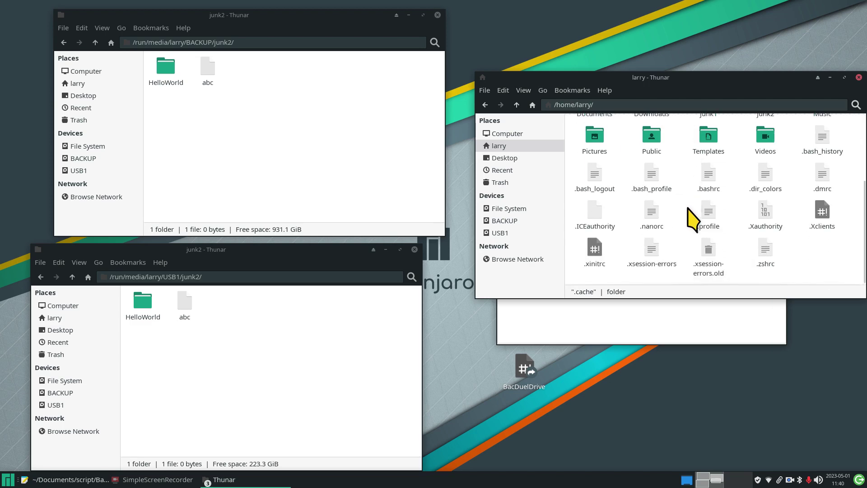
scroll(685, 235, up, 3)
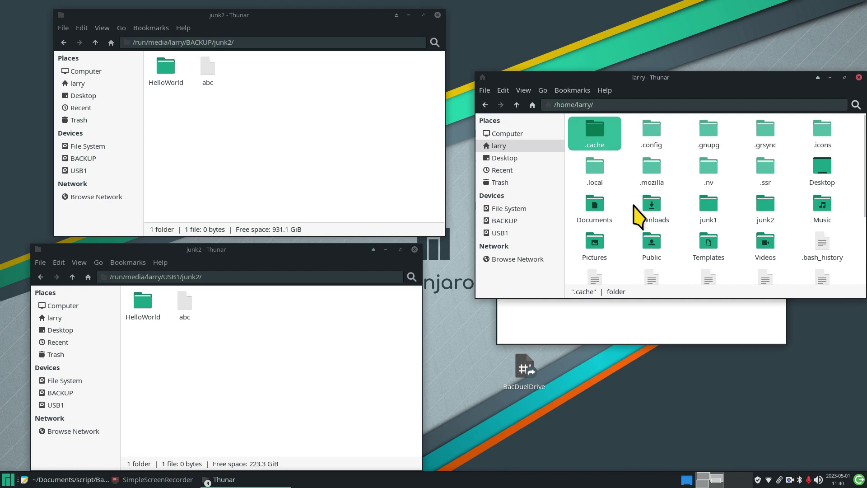
key(ctrl+h)
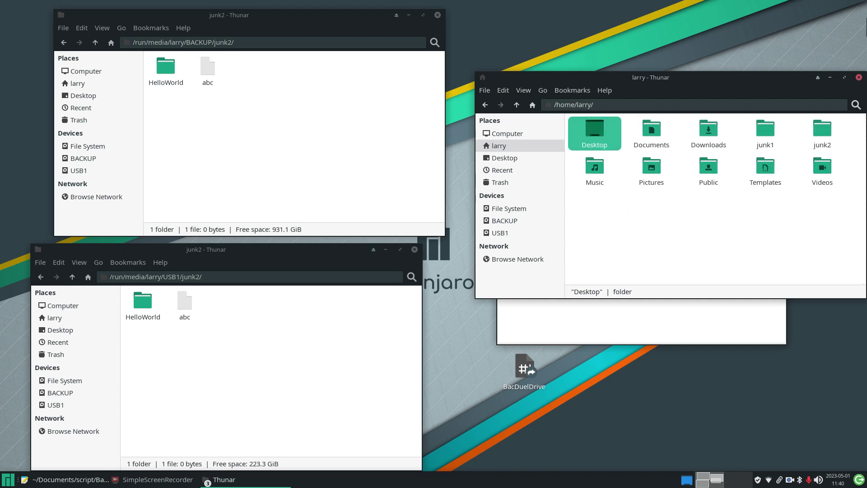
Close the home folder window, both junk2 backup folder windows and the BacDuelDrive script.
click(858, 77)
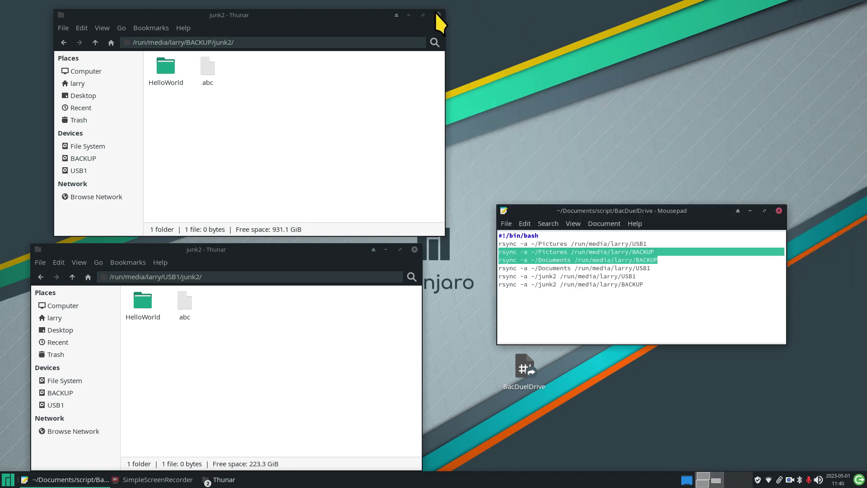
click(437, 15)
click(414, 249)
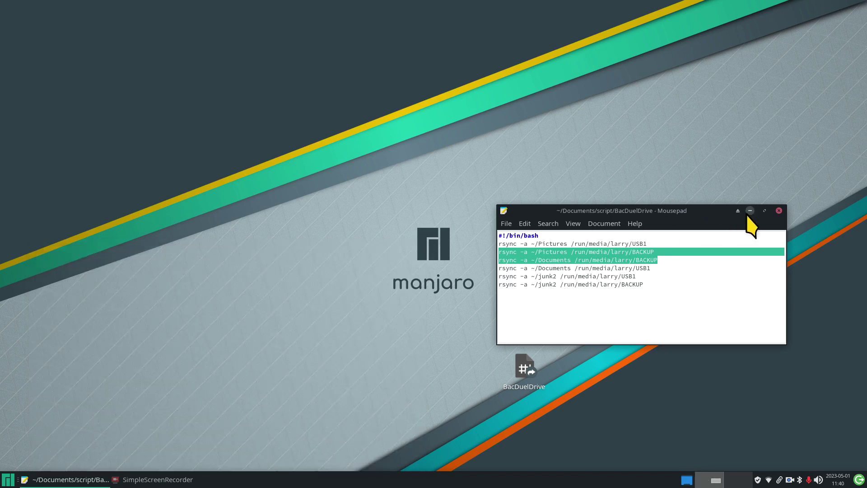
click(779, 211)
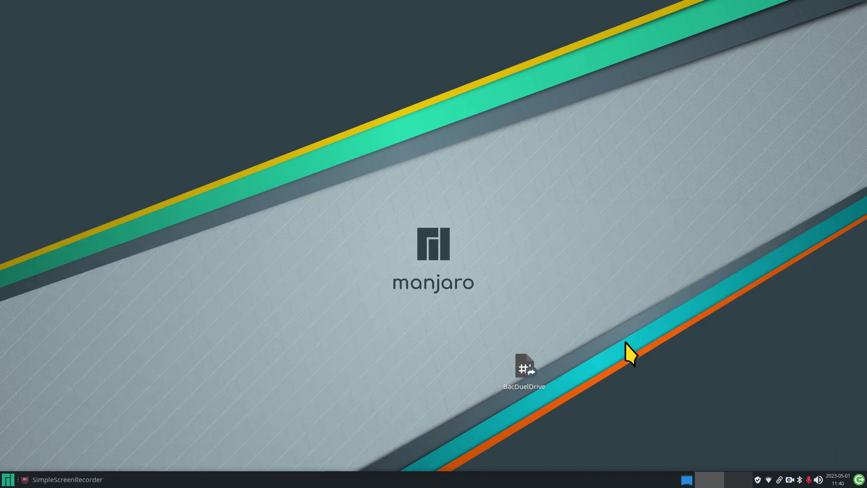
Delete the BacDuelDrive link from the desktop.
drag(575, 341, 498, 425)
key(Delete)
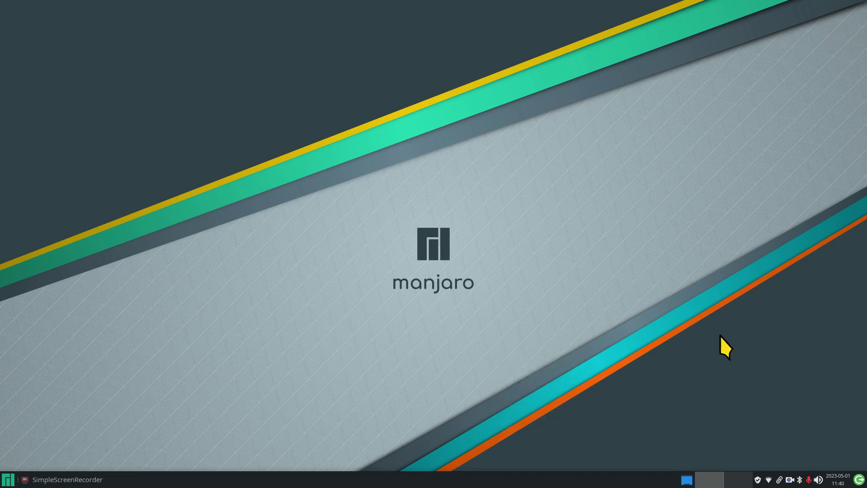